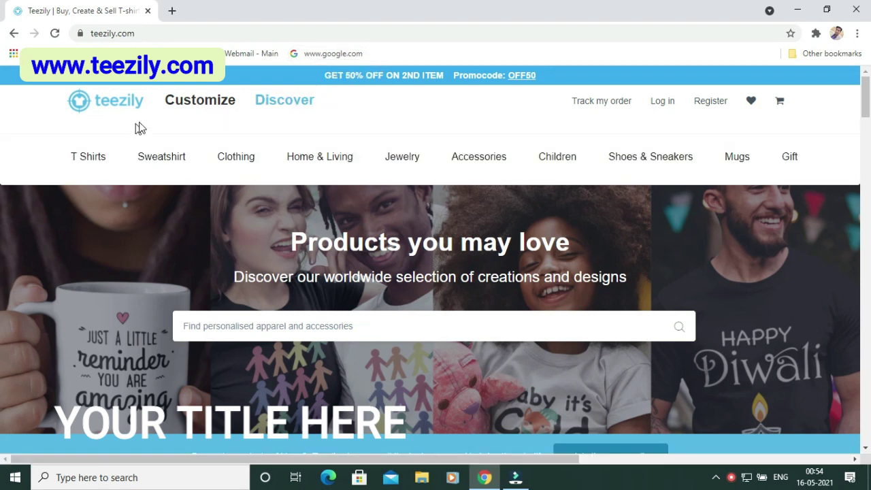
Look through the Teezily home page's product sections and return to its beginning.
mouse_move(244, 138)
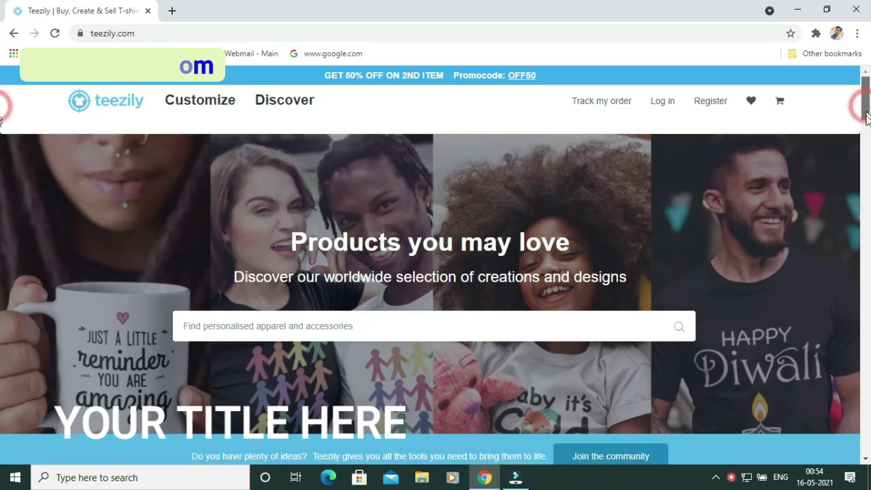
scroll(2, 140, "down", 3)
scroll(2, 143, "down", 5)
scroll(2, 187, "down", 4)
scroll(2, 224, "down", 3)
left_click_drag(866, 218, 862, 100)
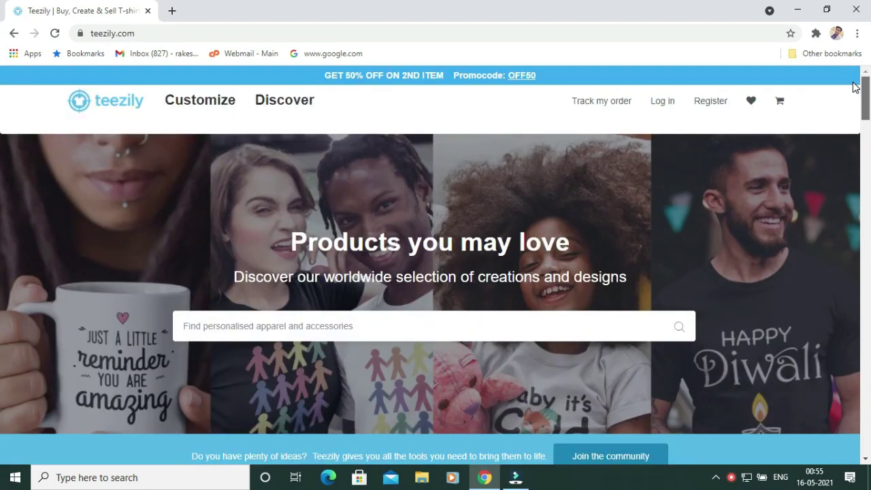
Register a Teezily account with last name, first name, email, password and password confirmation, and save the login in the browser.
left_click(710, 101)
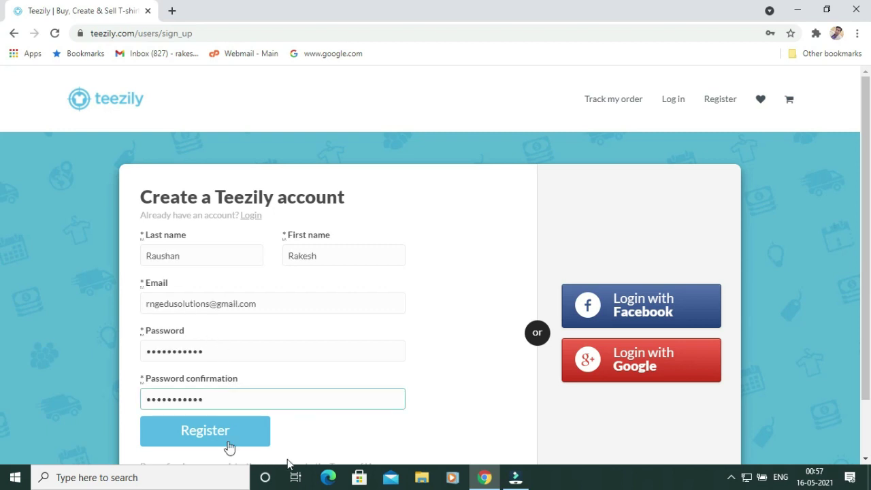
left_click(200, 436)
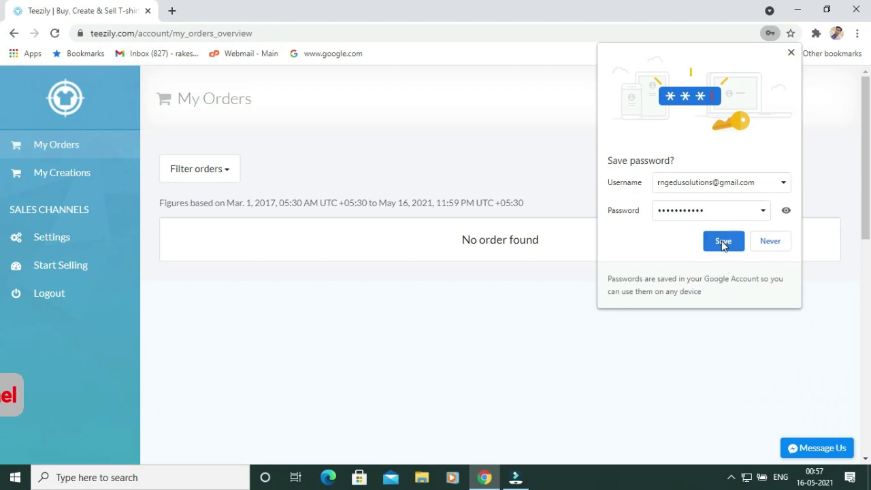
left_click(723, 242)
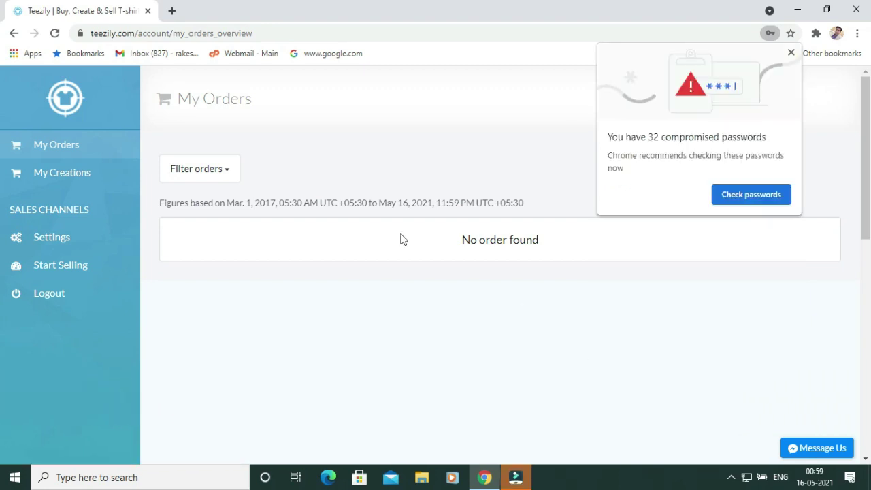
Set the default currency to usd in the account's profile settings and save the changes.
left_click(49, 237)
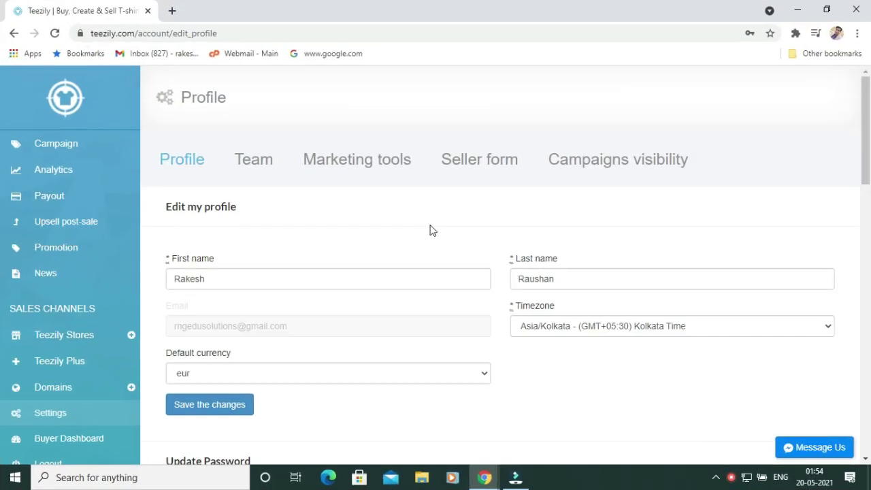
left_click(346, 373)
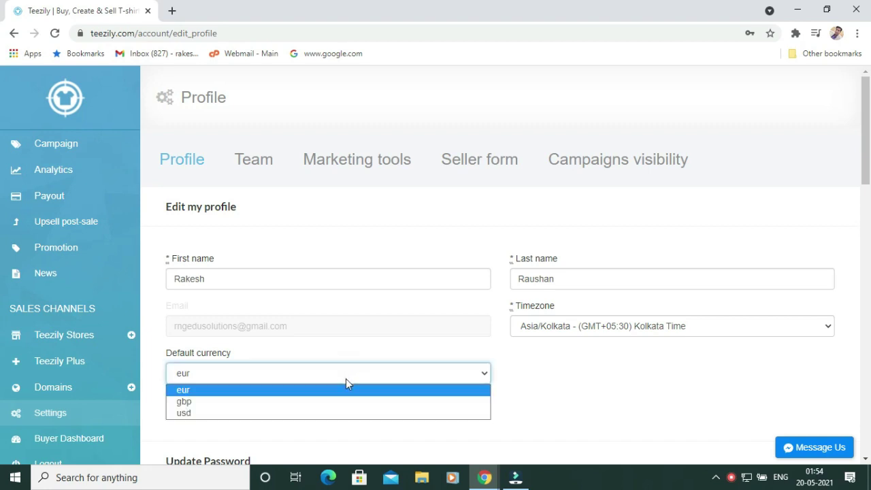
left_click(346, 413)
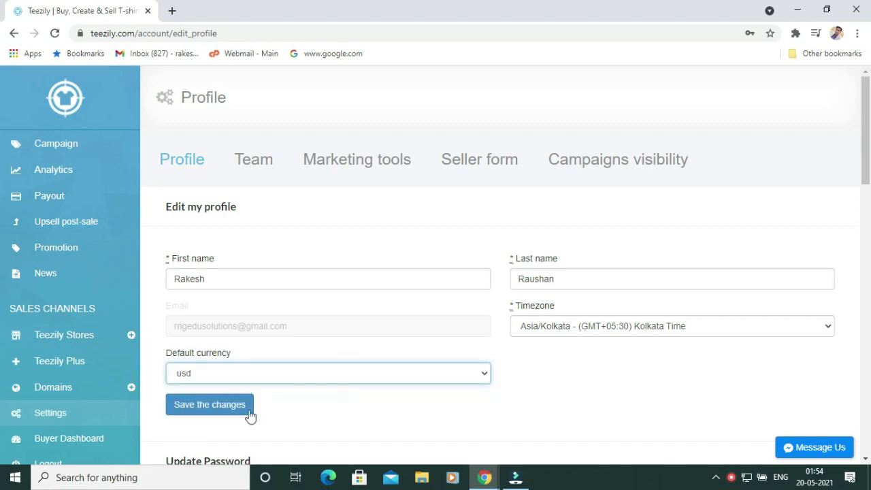
left_click(215, 405)
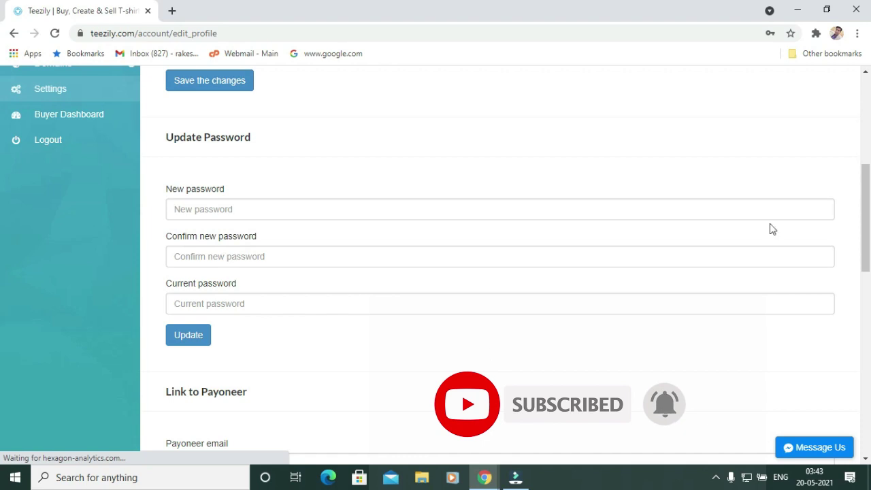
Link Payoneer using the account email and USD as currency, signing in to the existing Payoneer account with its username and password.
scroll(864, 227, "down", 2)
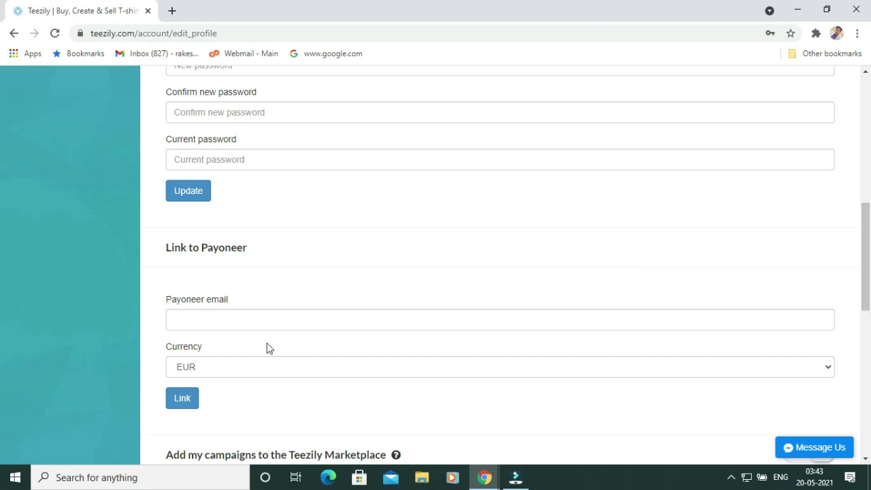
left_click(269, 321)
key("ctrl+v")
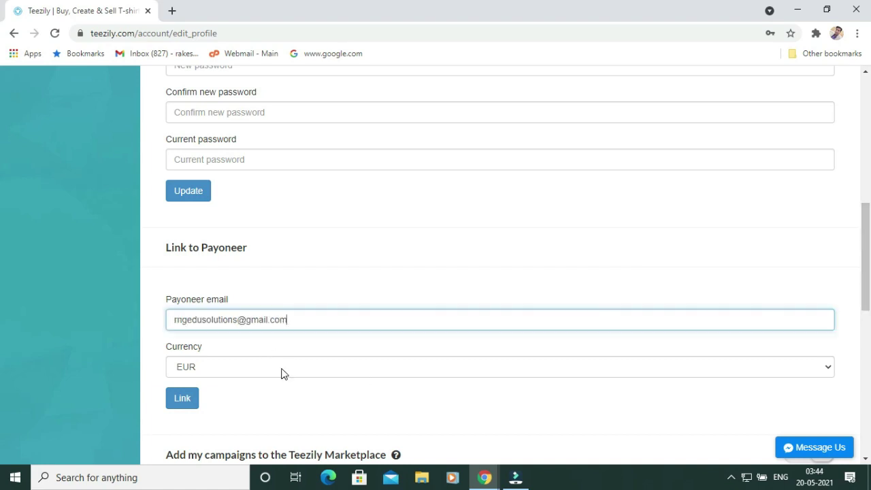
left_click(281, 368)
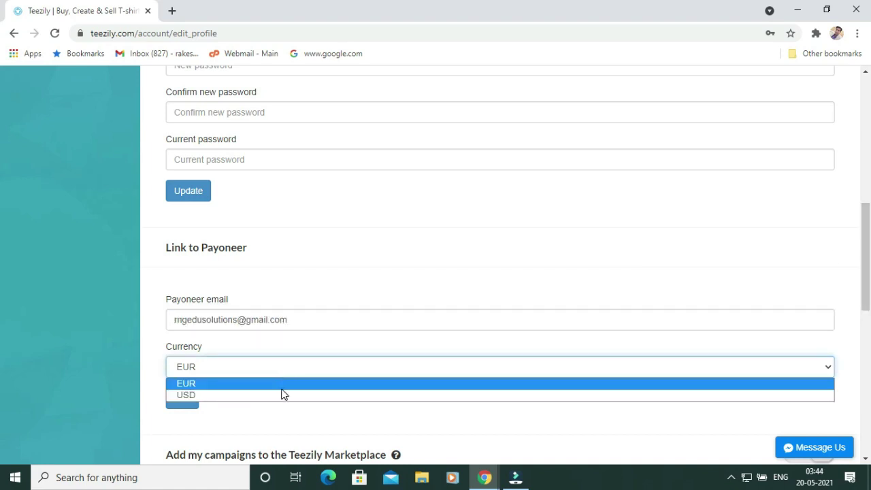
left_click(284, 395)
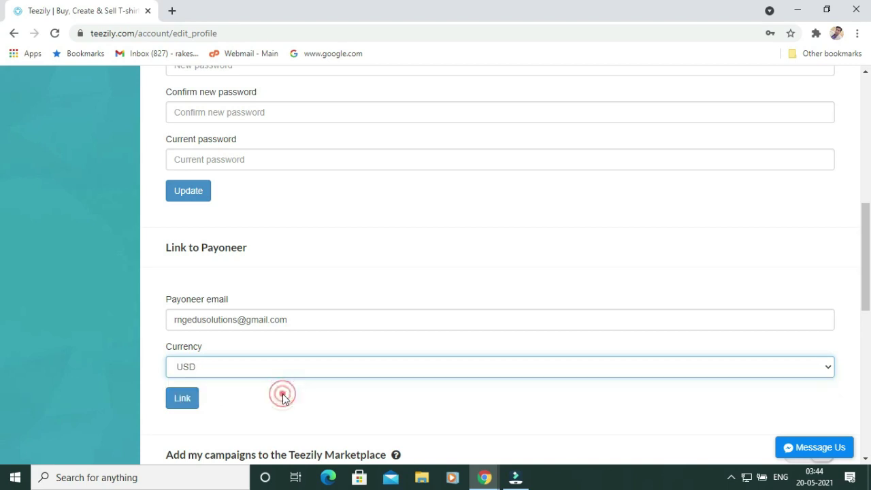
left_click(184, 399)
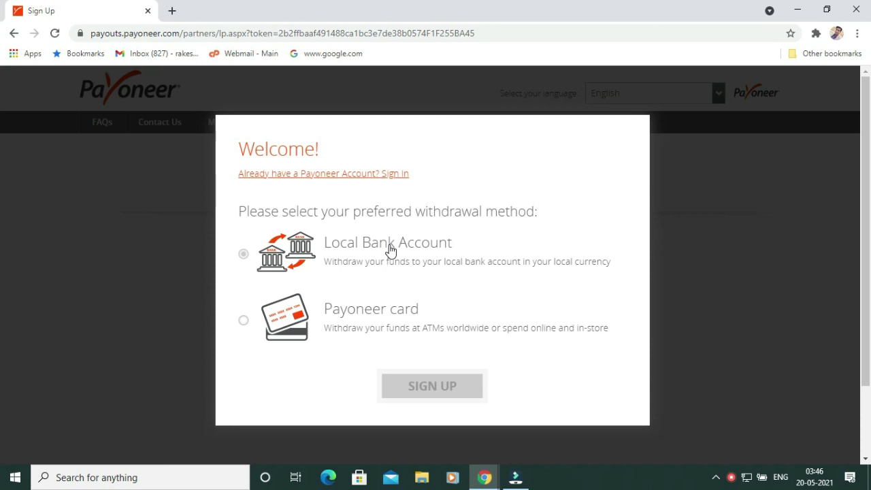
left_click(394, 177)
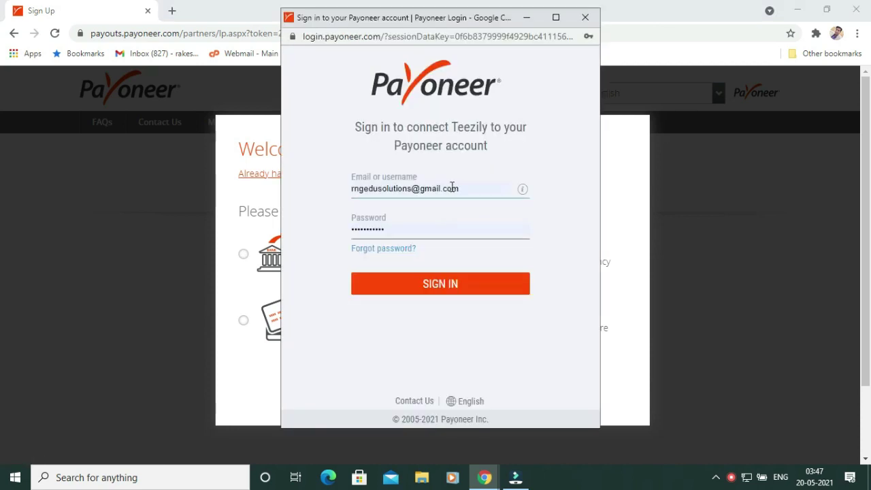
left_click(398, 229)
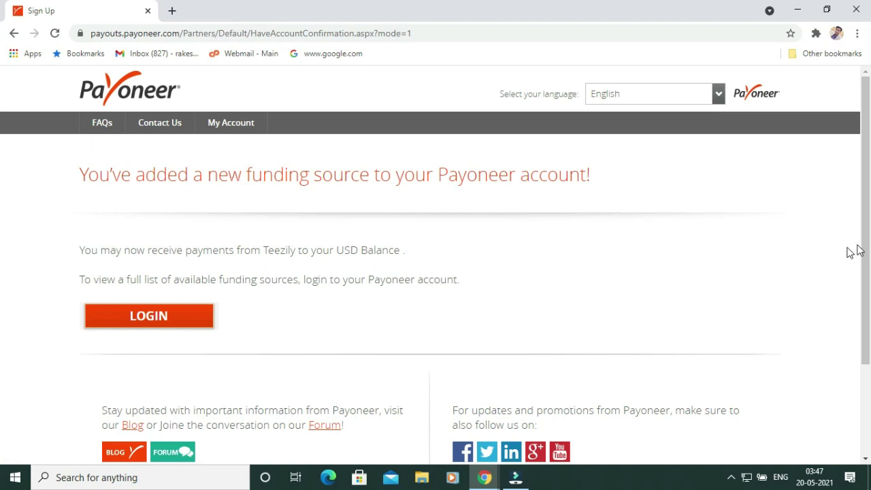
Start a new Teezily store named "T Shirt Store" with the description "I am a t shirt designer".
scroll(864, 238, "down", 1)
scroll(864, 238, "down", 2)
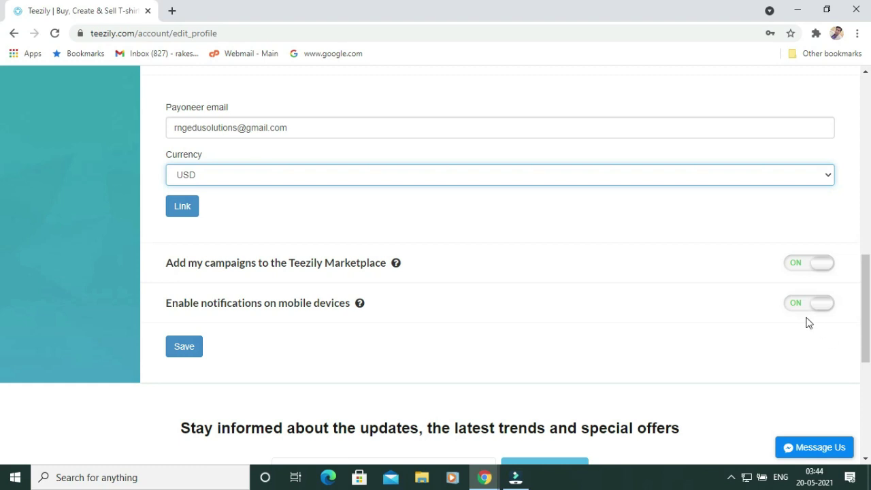
left_click(865, 343)
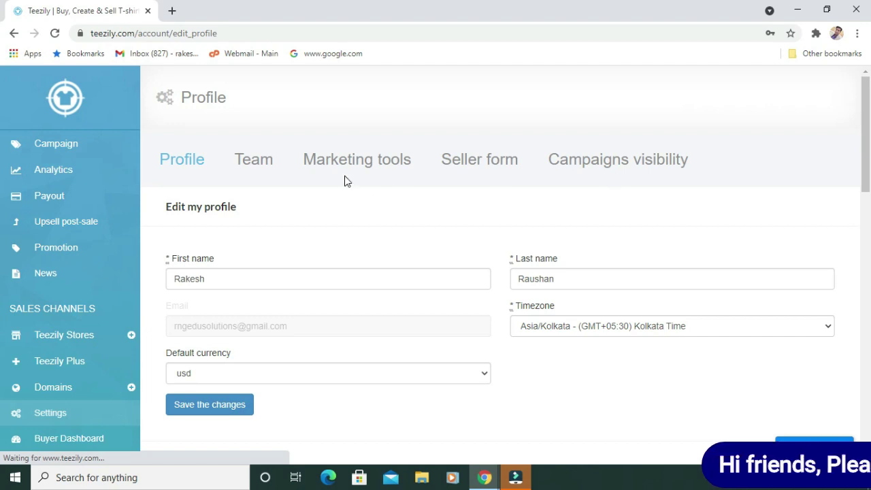
left_click(80, 342)
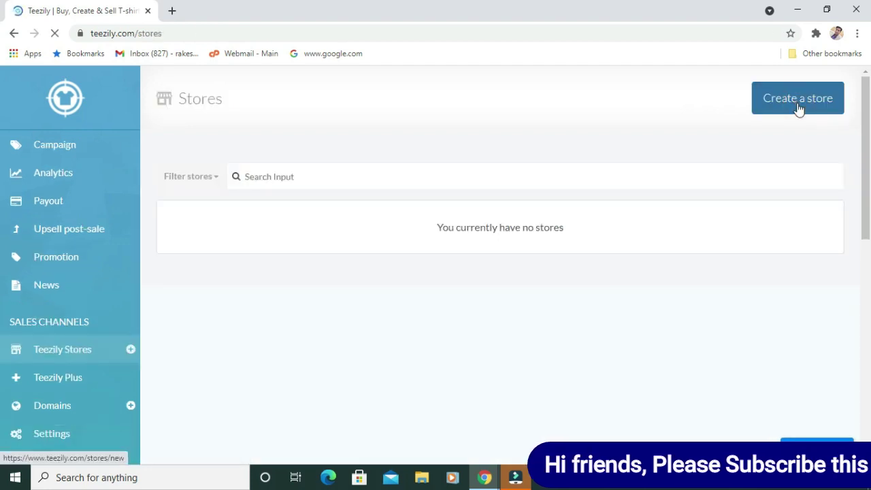
left_click(798, 100)
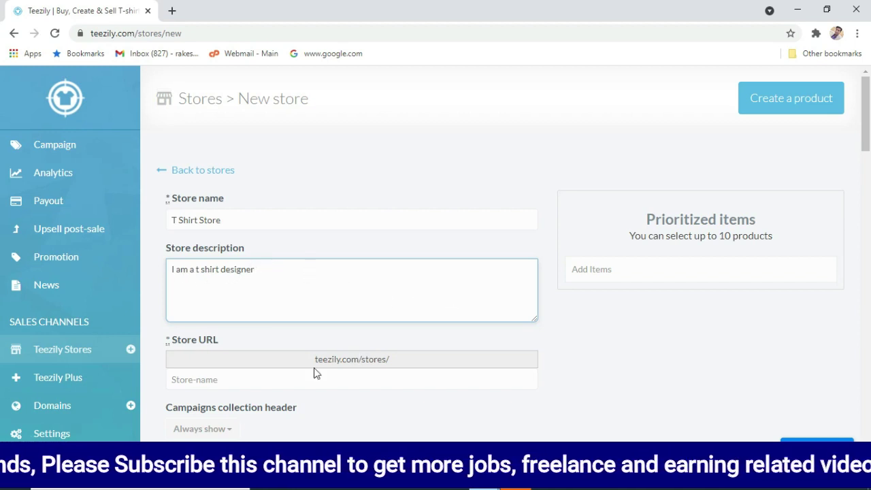
Examine the new store form's URL, tracking pixel, meta, social media, image and publishing fields.
left_click(259, 359)
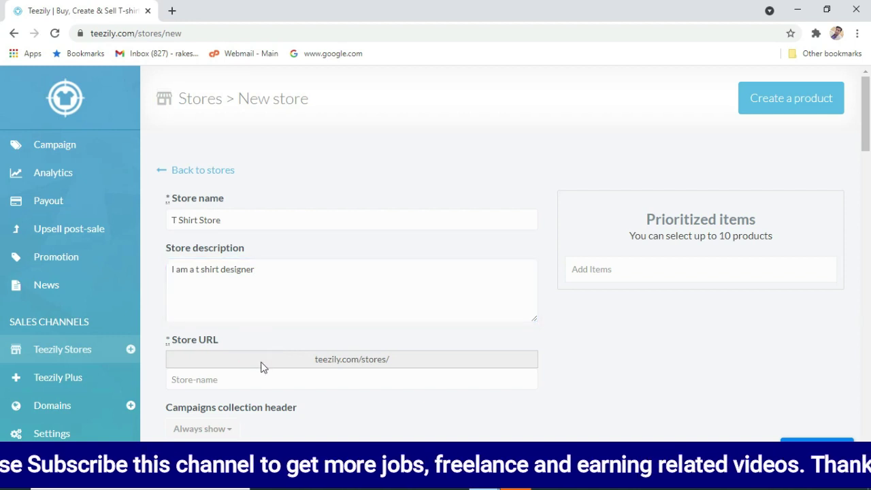
left_click(263, 364)
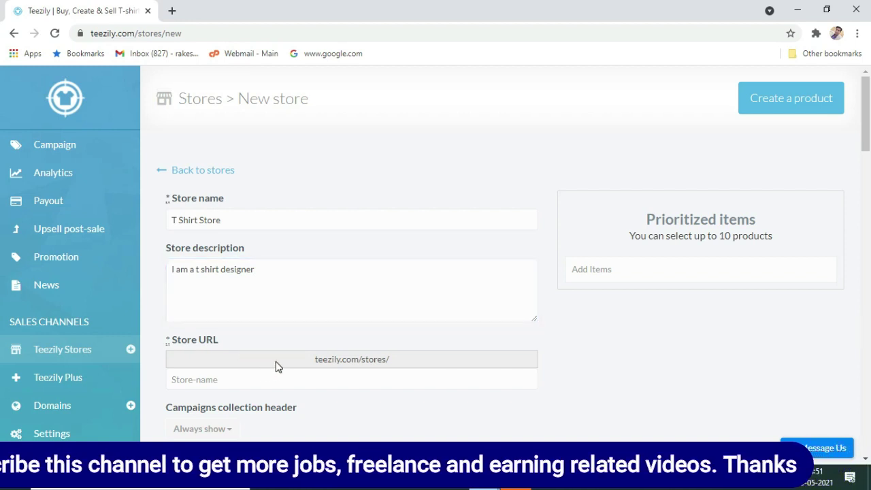
left_click(251, 381)
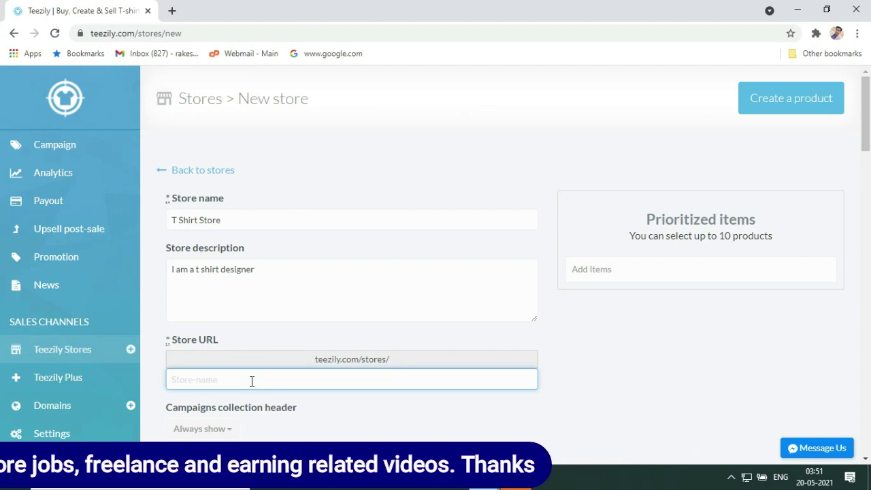
scroll(227, 210, "down", 4)
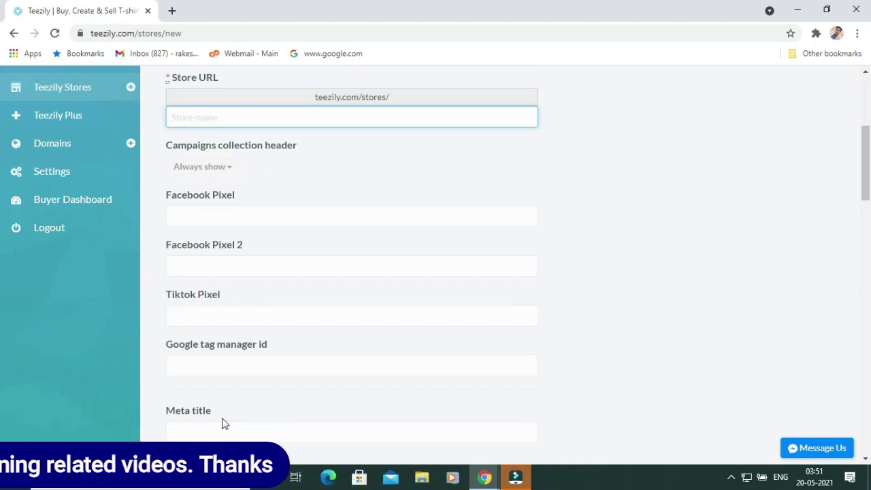
scroll(755, 192, "down", 4)
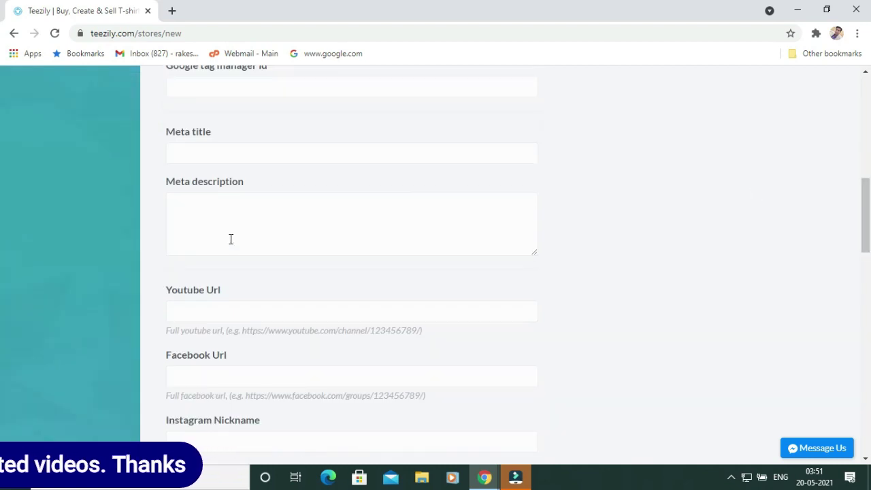
left_click(221, 308)
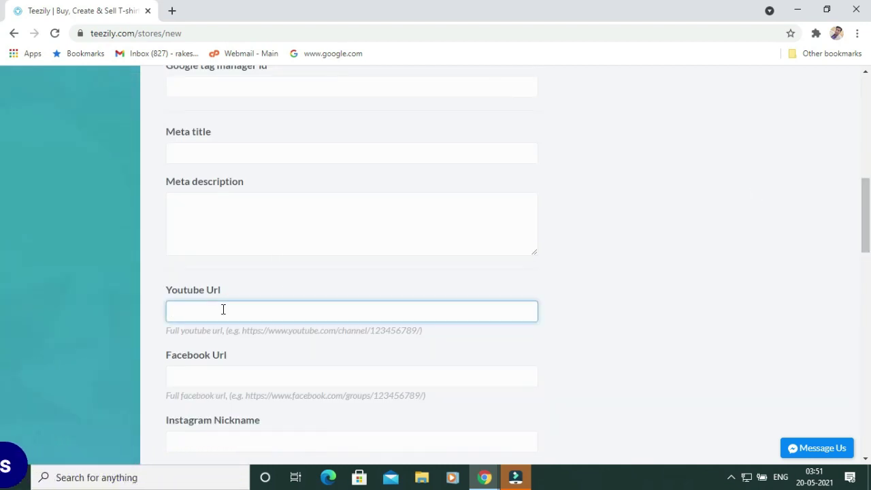
left_click(238, 377)
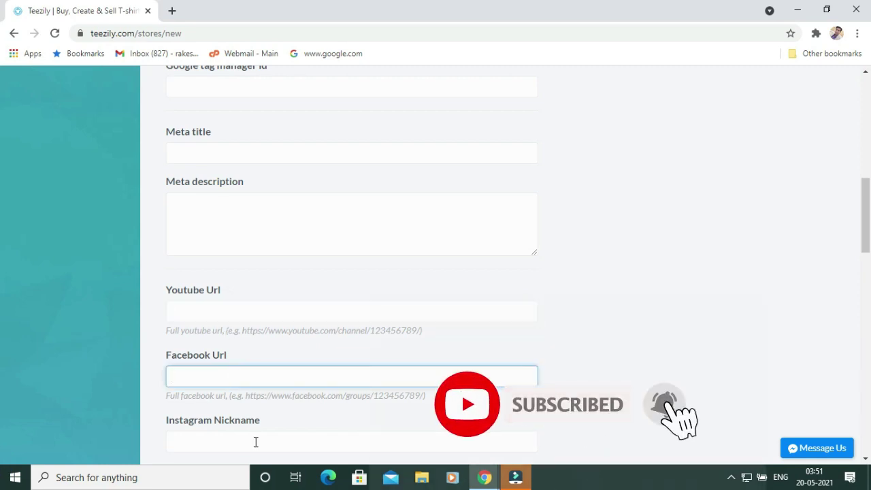
scroll(282, 199, "down", 5)
left_click(266, 150)
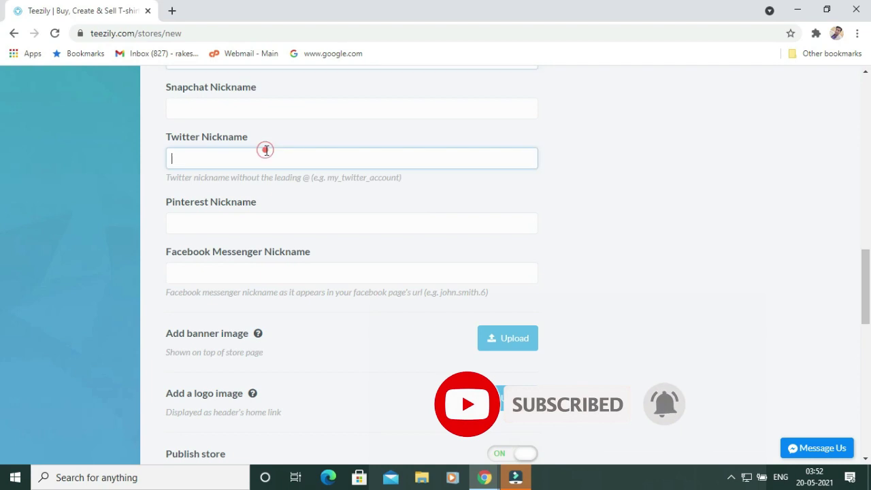
left_click(266, 104)
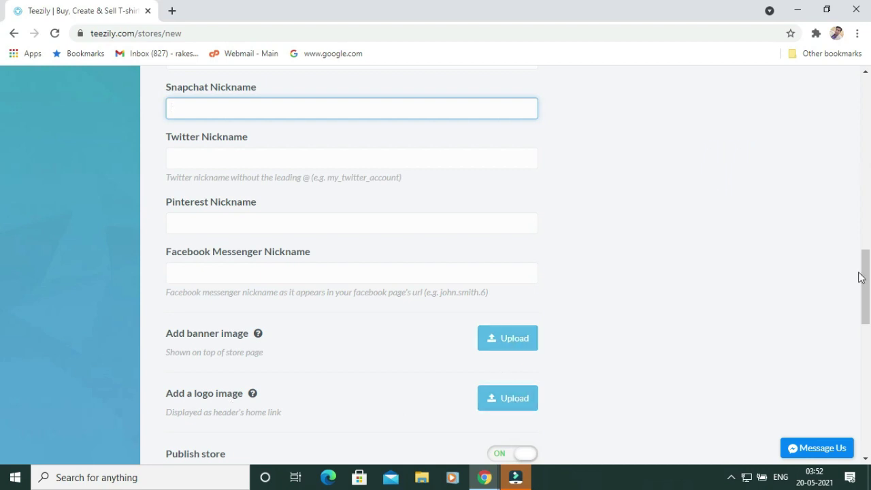
scroll(865, 286, "down", 3)
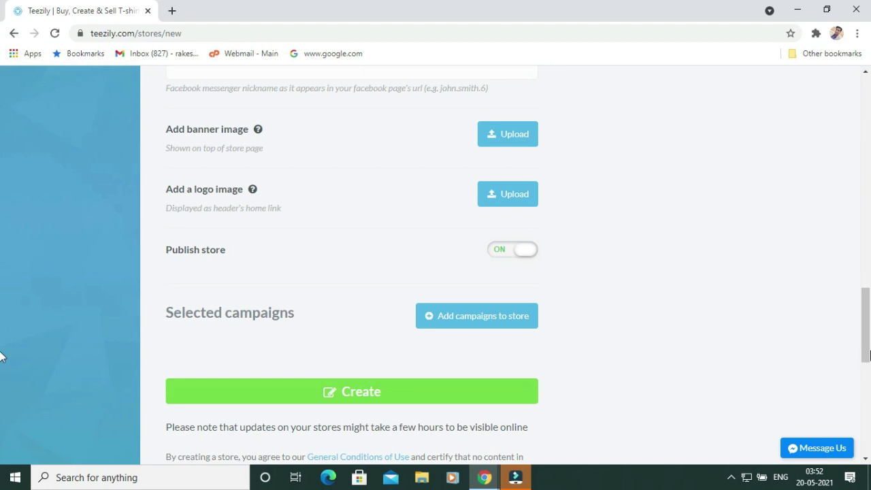
left_click_drag(868, 340, 842, 158)
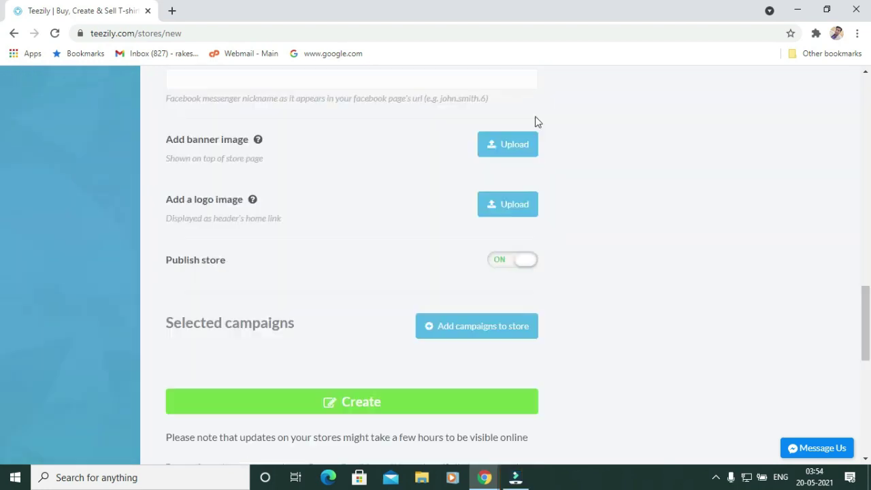
Upload the image stars-1436950_1920 from the ABC folder as the store's banner and save its position.
left_click(509, 153)
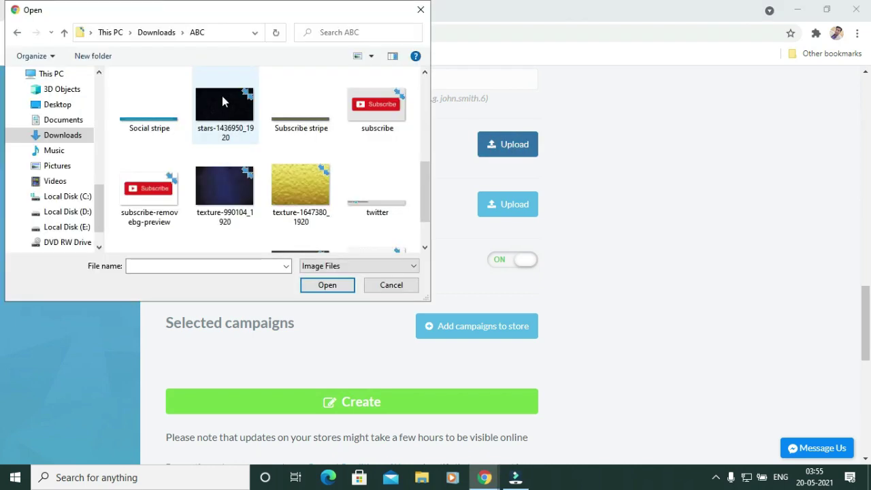
left_click(223, 99)
left_click(333, 287)
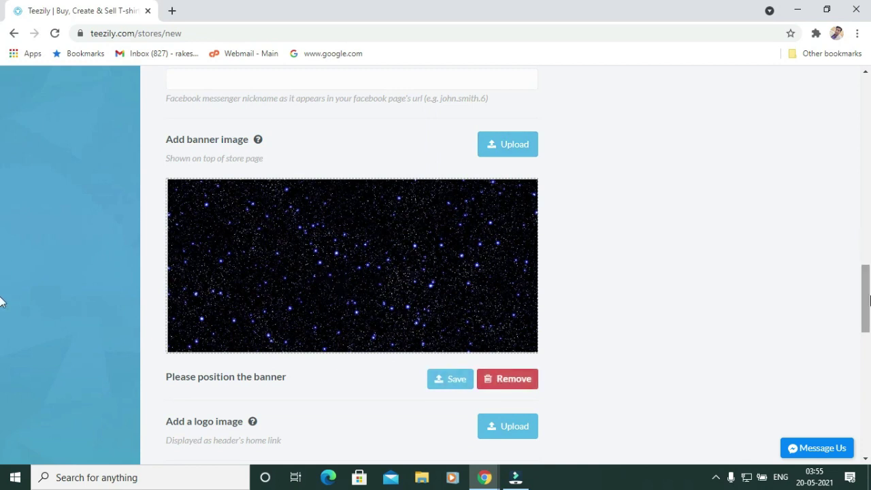
scroll(2, 310, "down", 2)
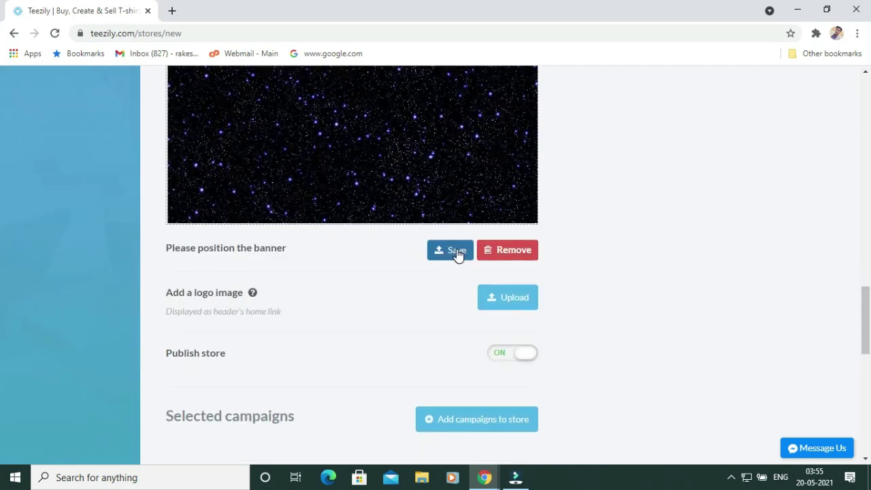
left_click(454, 250)
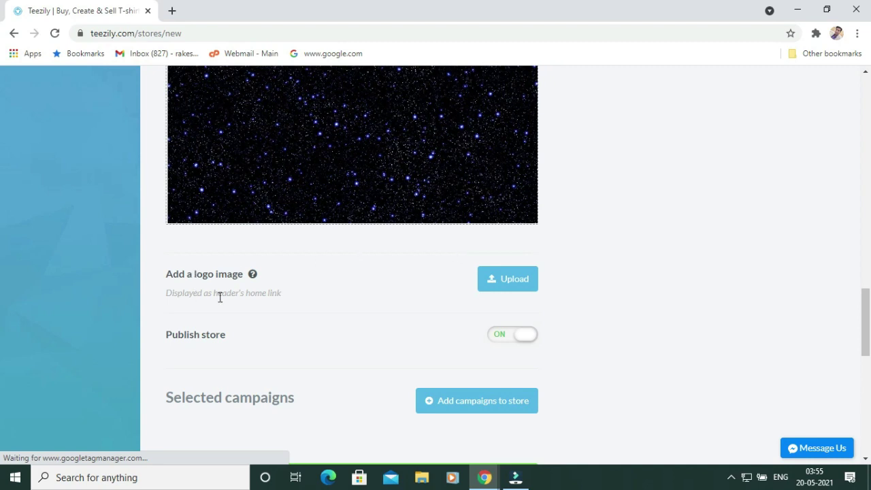
Finish the new store form and create the T Shirt Store.
left_click(492, 284)
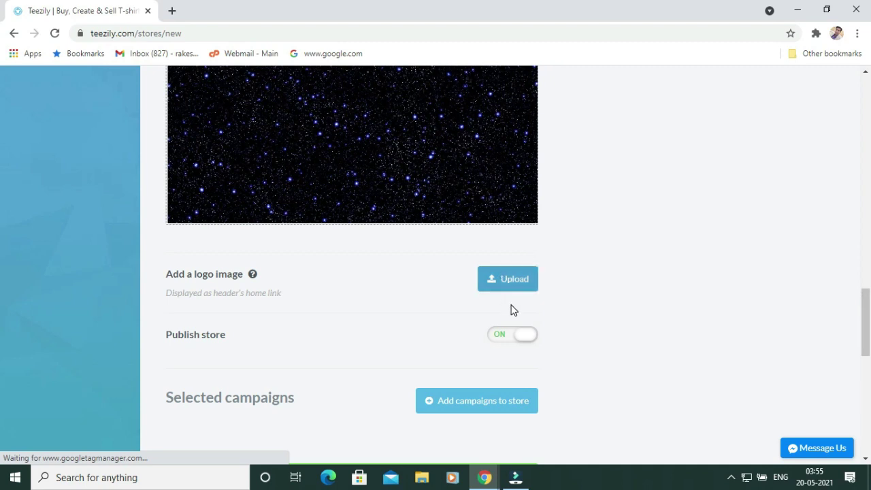
left_click_drag(863, 315, 520, 188)
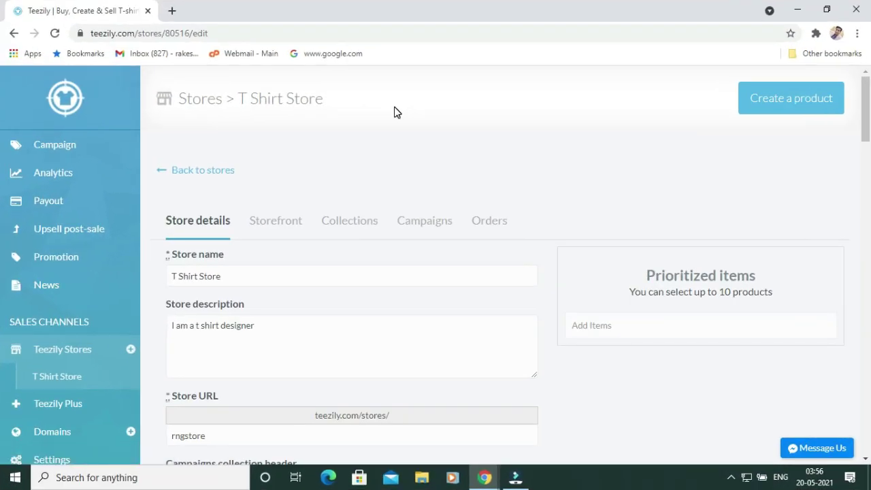
Review the saved store's details and its Storefront settings, and return to the store details.
left_click_drag(865, 112, 868, 346)
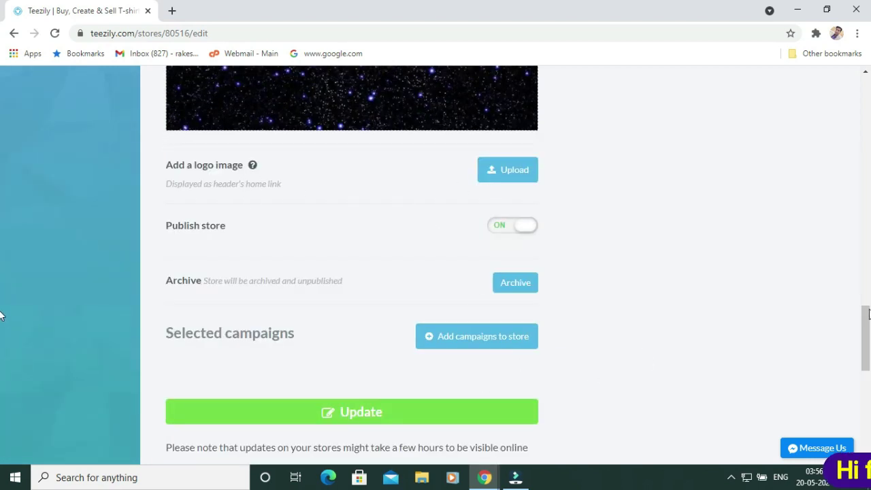
left_click_drag(866, 330, 861, 95)
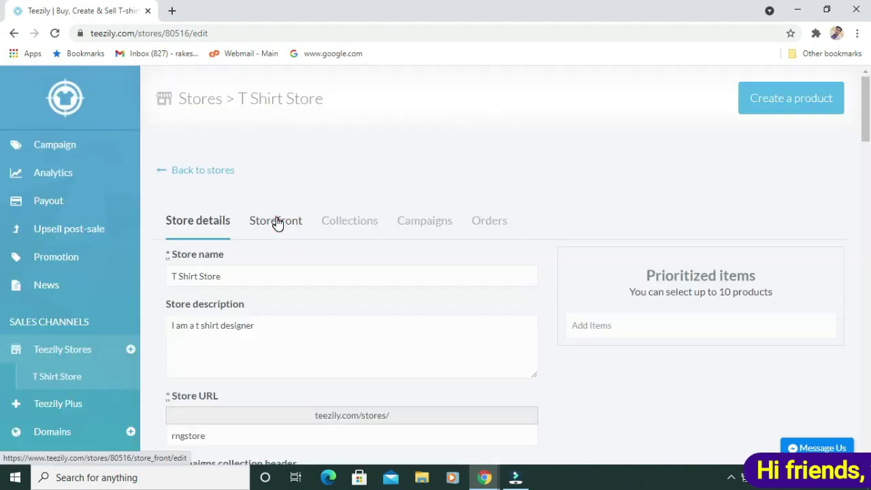
left_click(350, 227)
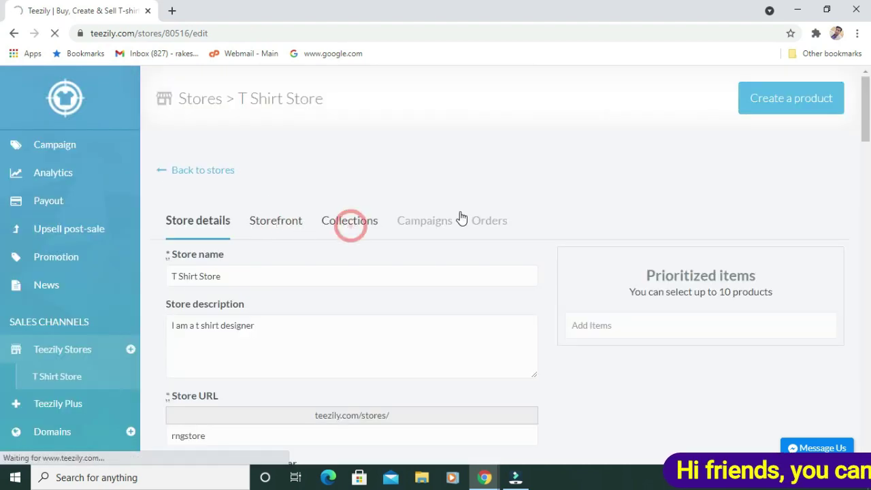
left_click(416, 228)
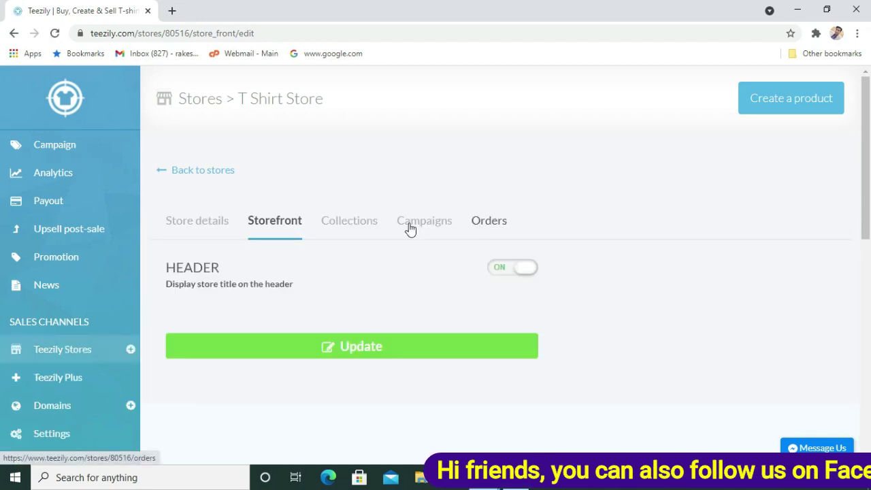
left_click(212, 223)
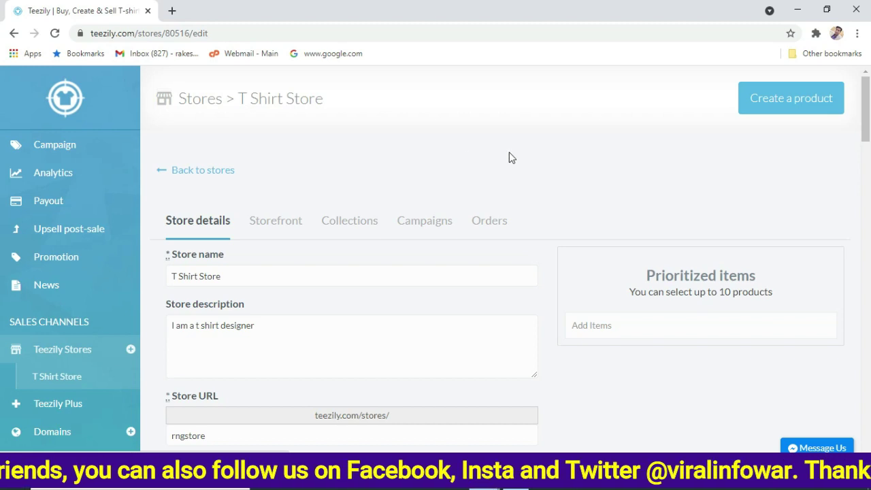
Start a new print-on-demand product and browse the accessories, jewellery and home & living product categories.
left_click(797, 100)
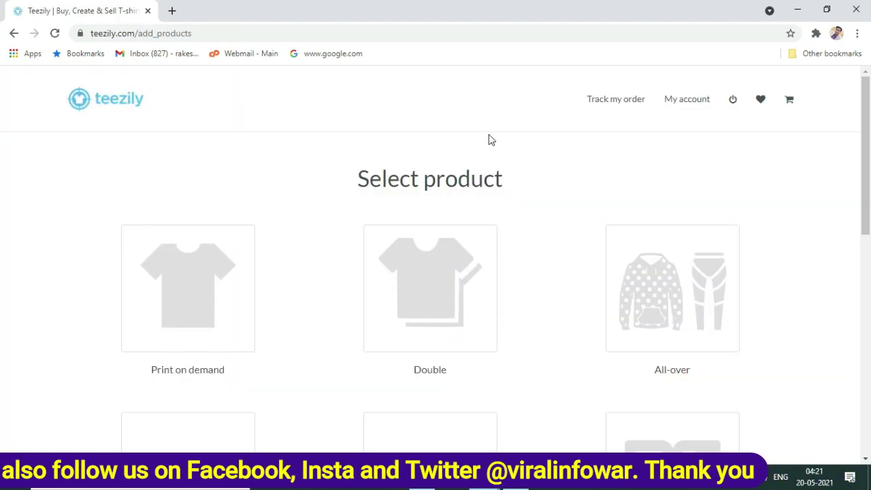
left_click(193, 289)
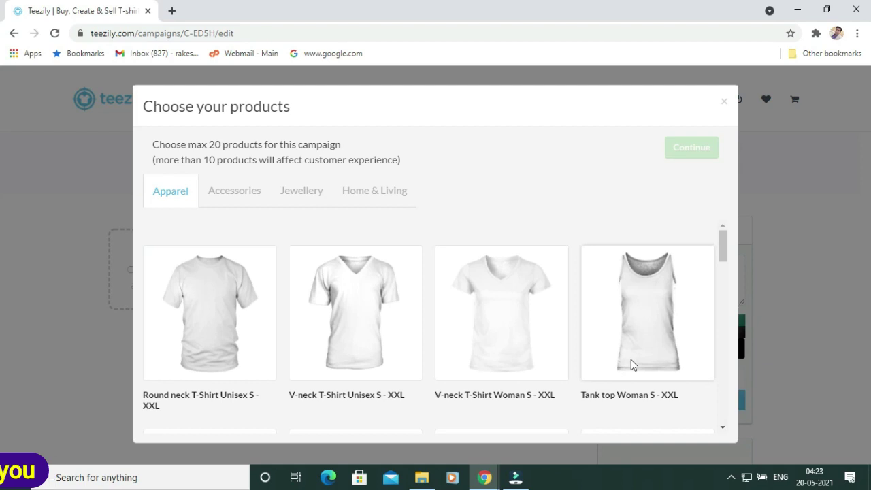
left_click(229, 198)
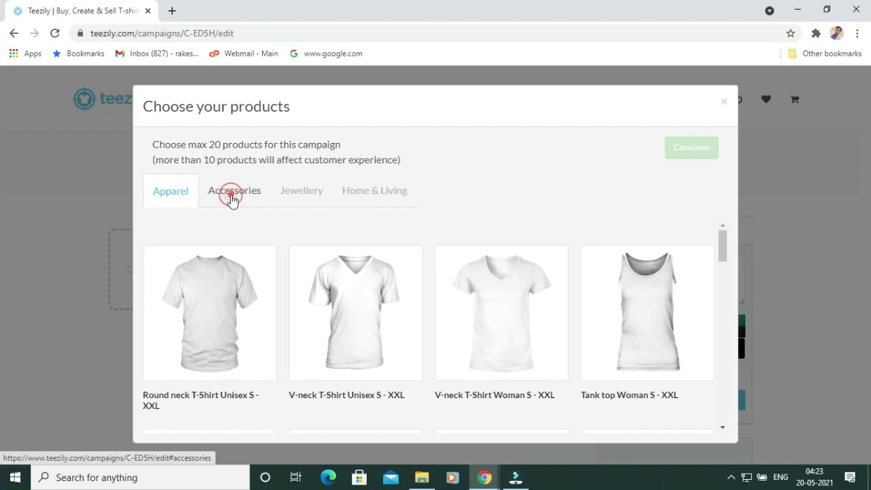
left_click(307, 200)
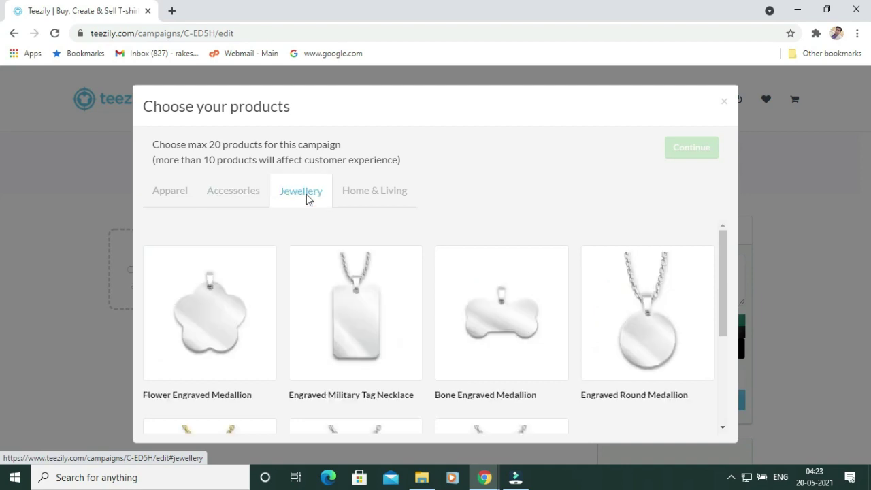
left_click(361, 196)
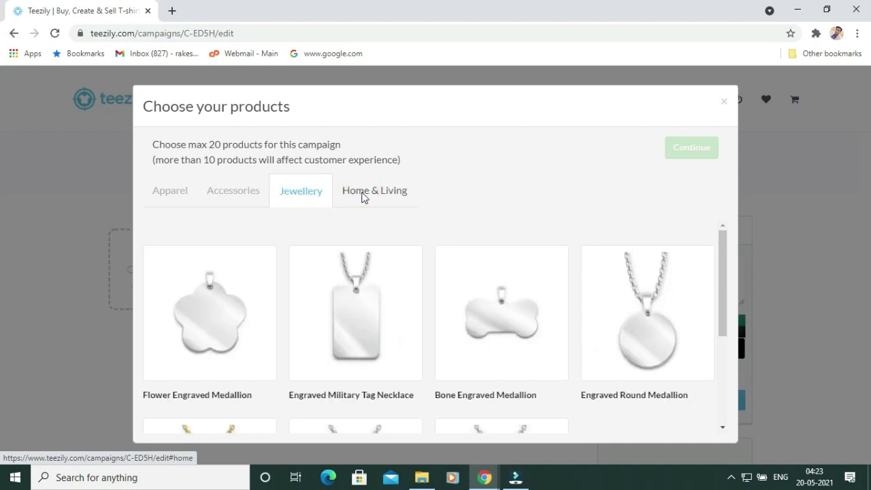
Choose the Round neck T-Shirt Unisex S - XXL from the apparel products and continue to its design.
left_click(183, 193)
left_click(208, 317)
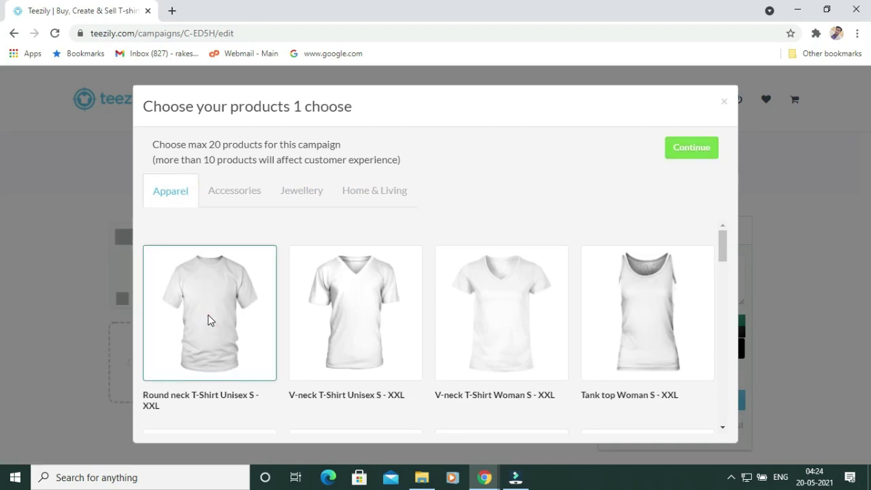
left_click(701, 148)
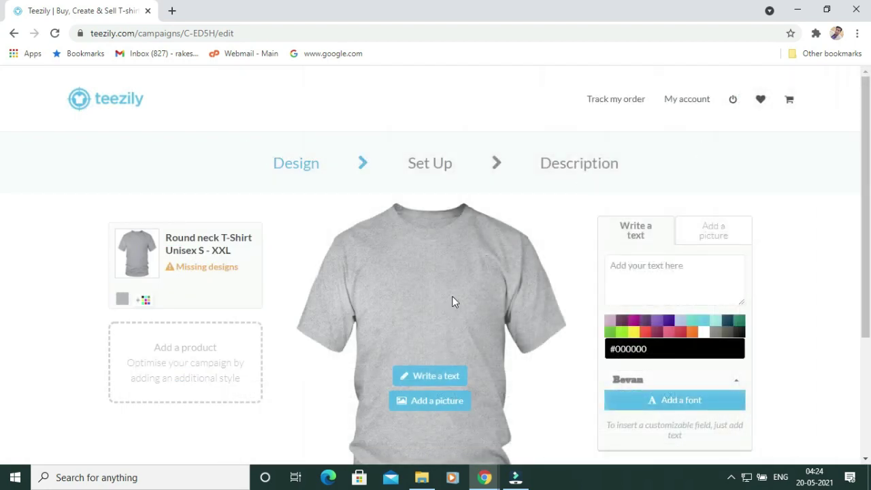
Add a text to the front of the T-shirt, replacing the placeholder wording with "Viral Info War".
scroll(867, 194, "down", 1)
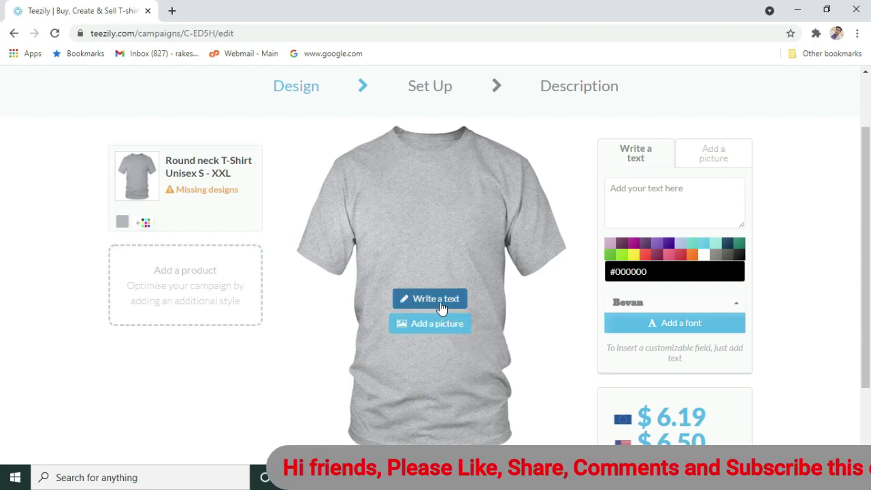
left_click(429, 300)
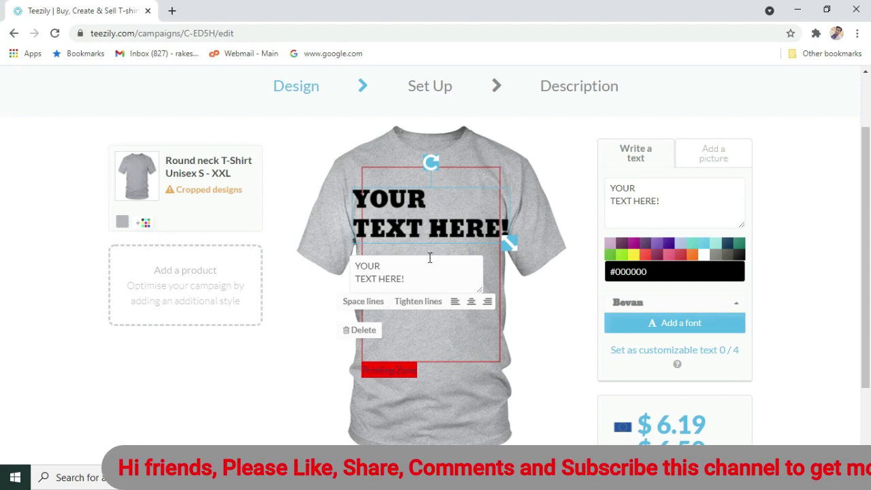
left_click(414, 264)
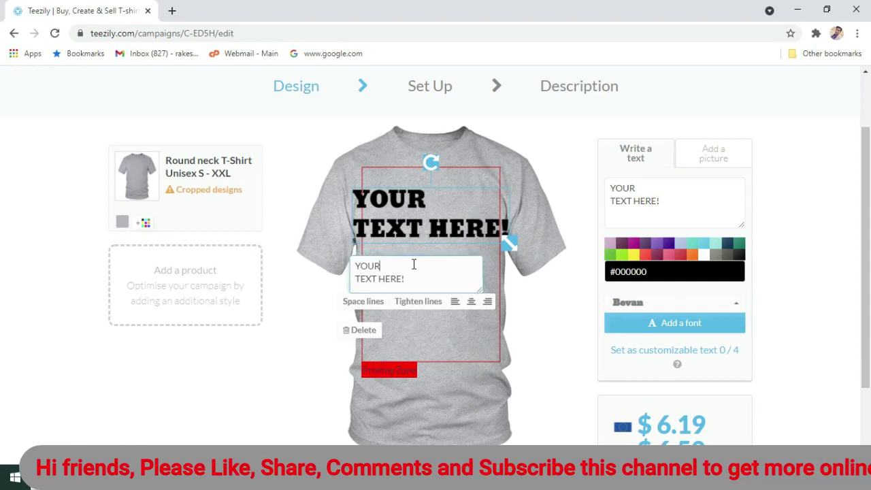
key("BackSpace")
key("BackSpace")
key("BackSpace")
key("BackSpace")
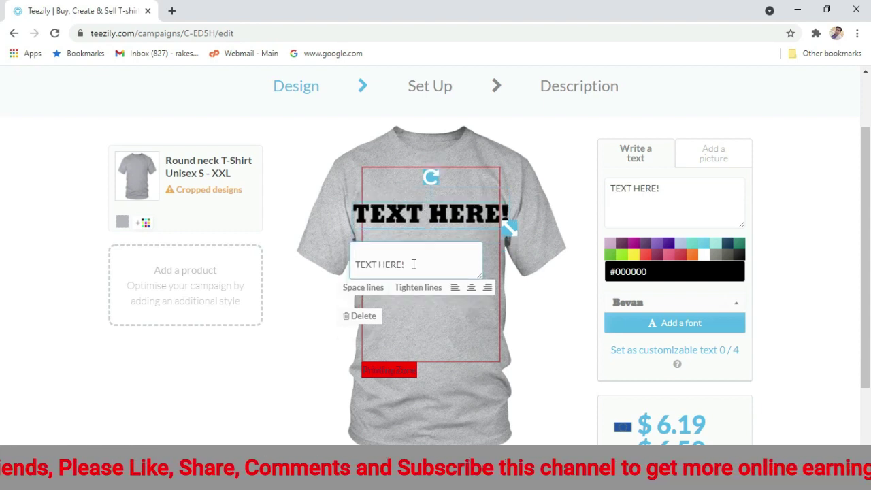
key("BackSpace")
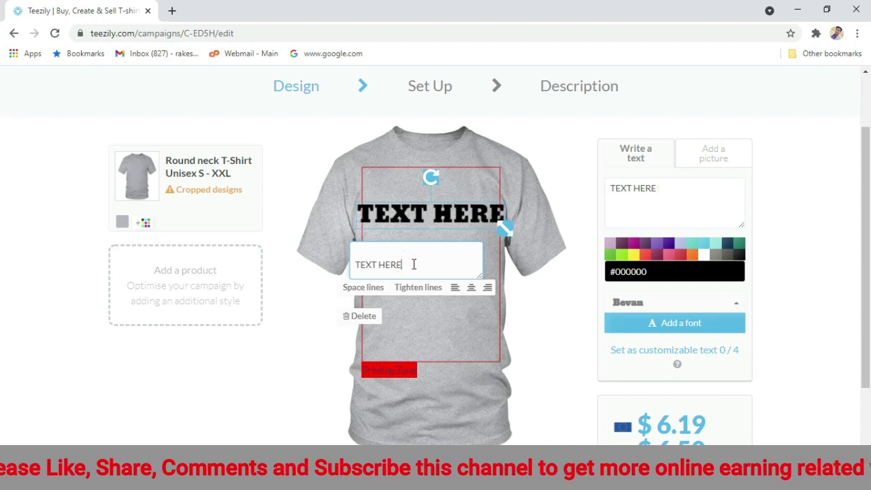
key("BackSpace")
key("BackSpace")
key("BackSpace")
key("BackSpace")
key("BackSpace")
key("BackSpace")
key("BackSpace")
key("BackSpace")
key("BackSpace")
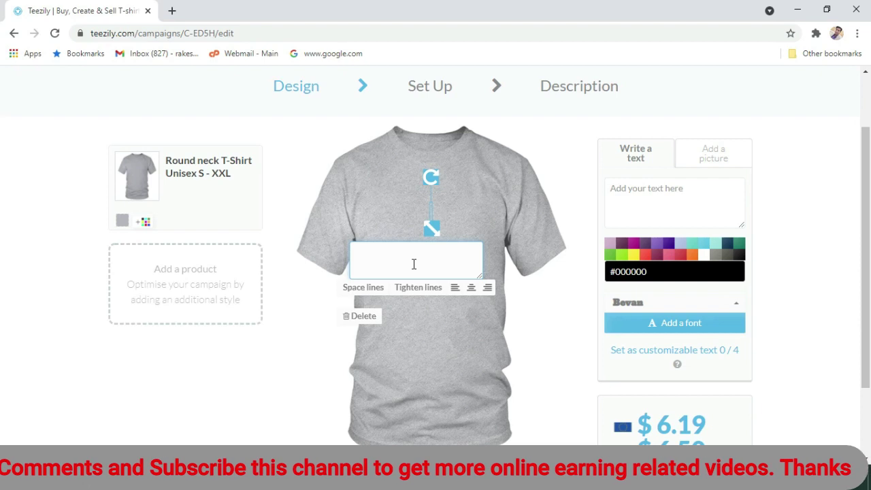
type("Viral")
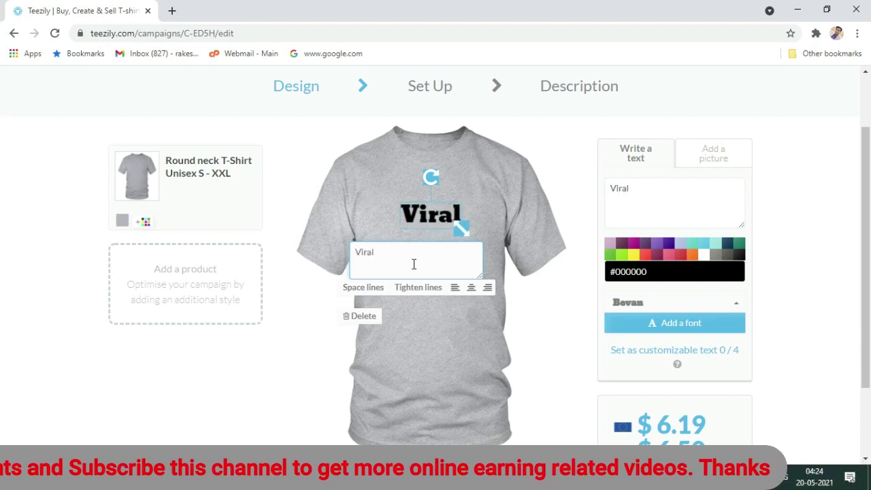
type(" Info")
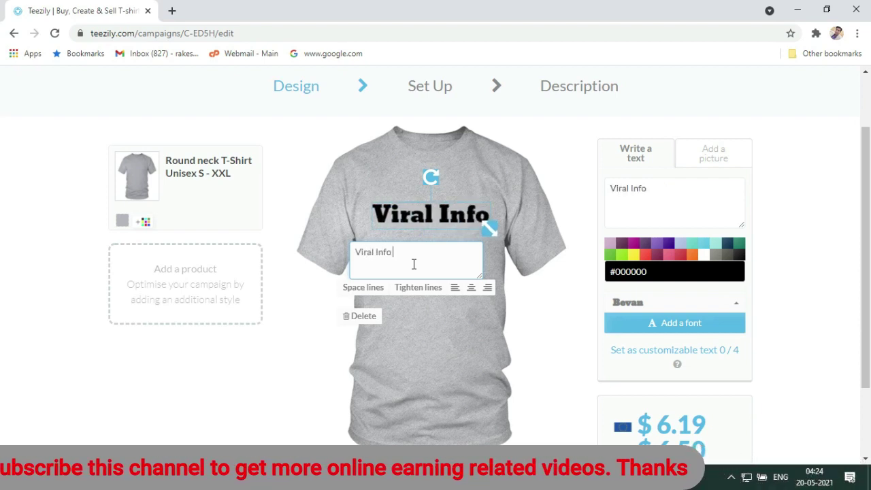
type(" War")
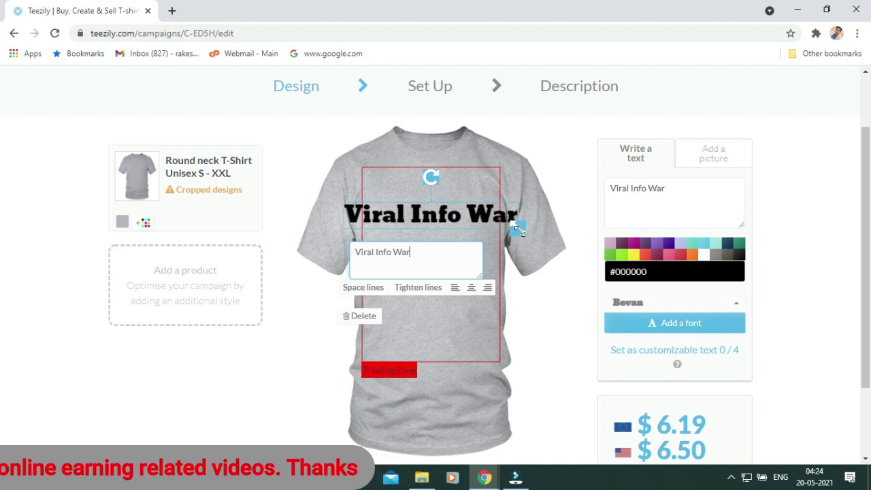
Shrink the "Viral Info War" text to fit inside the printing zone and colour it dark purple, #2D008E.
left_click_drag(516, 229, 495, 220)
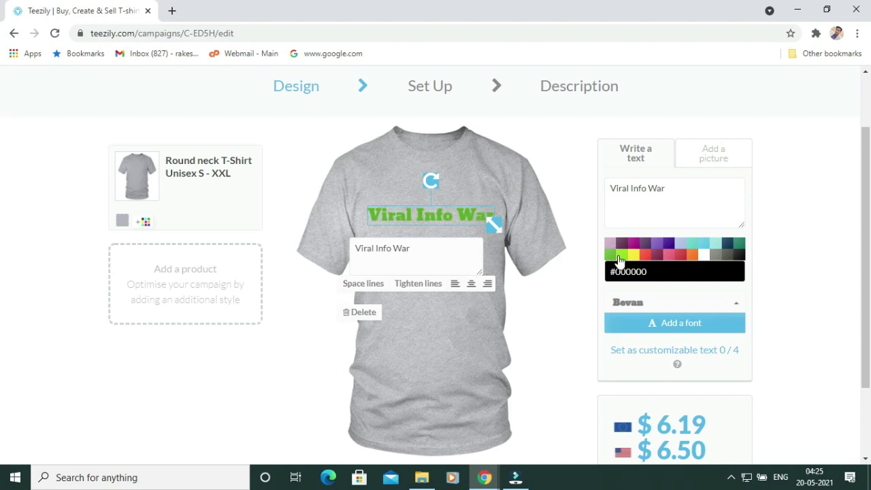
left_click(668, 247)
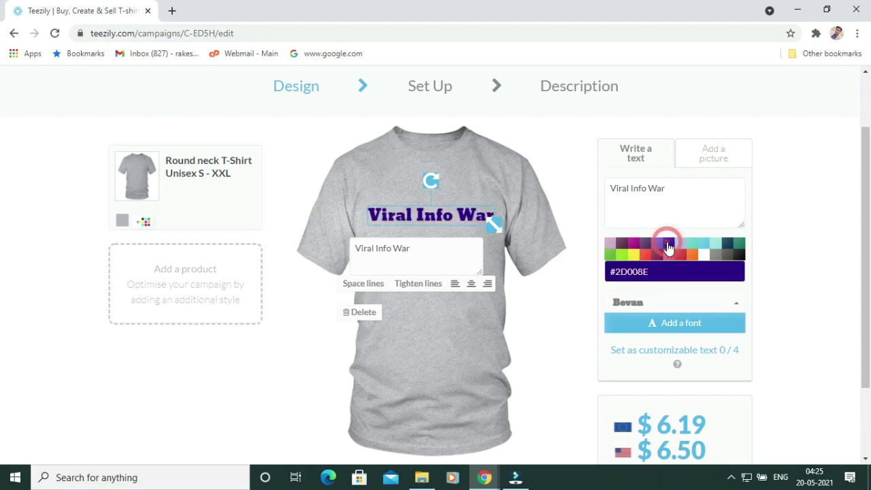
left_click(554, 287)
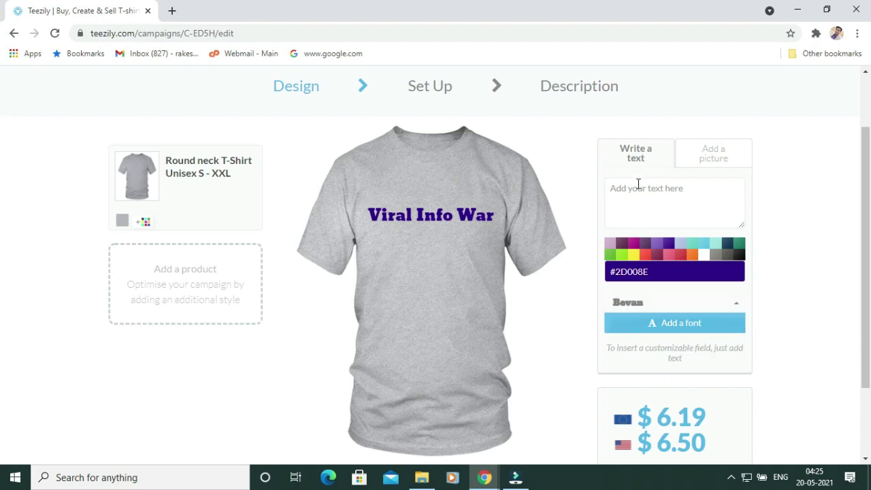
Upload the tiger picture Untitled design (3) from Downloads and place it just below the "Viral Info War" text.
left_click(719, 160)
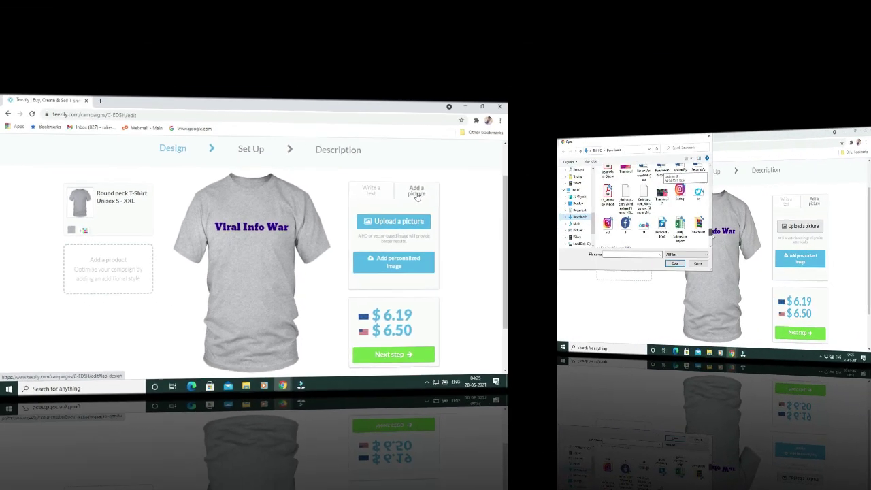
scroll(567, 242, "down", 5)
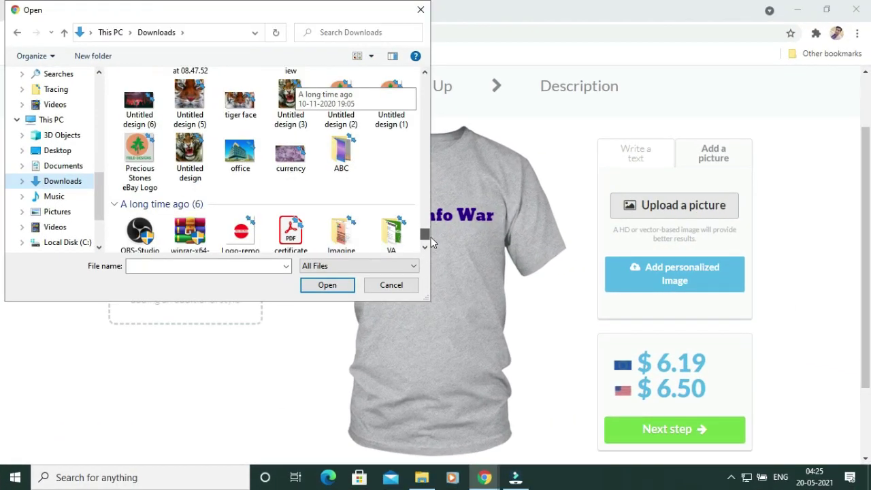
scroll(567, 242, "up", 3)
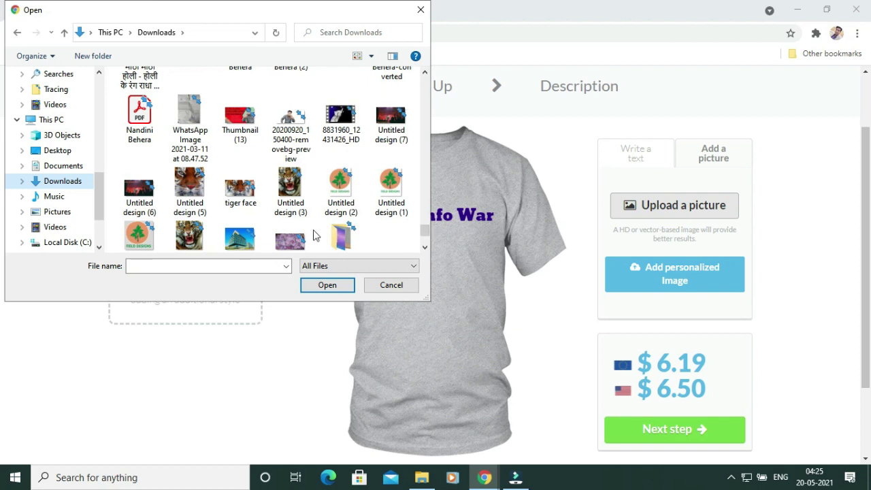
left_click(291, 194)
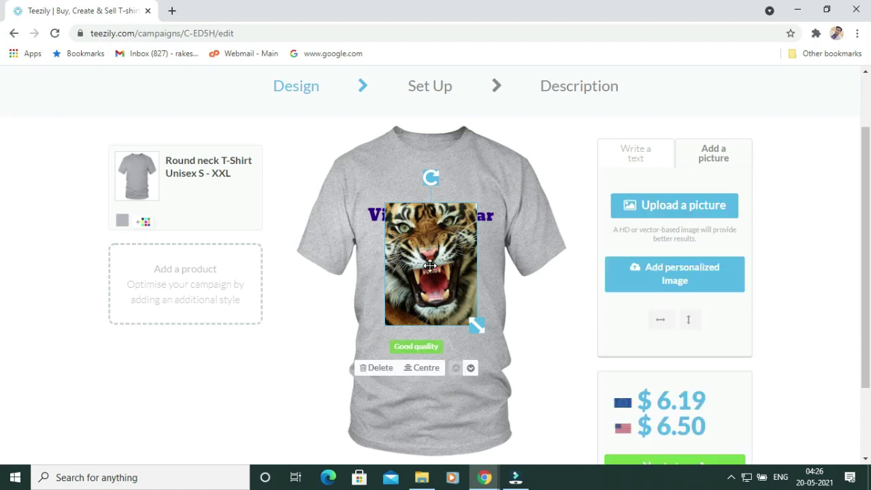
left_click_drag(430, 265, 428, 289)
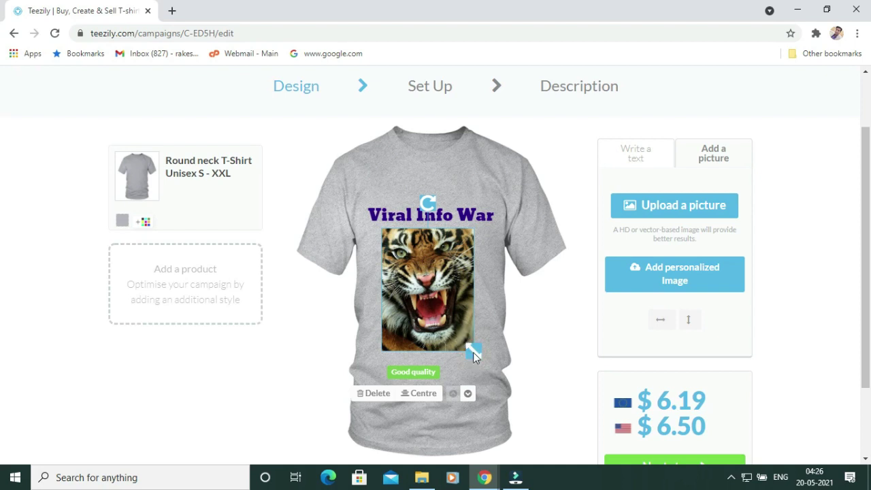
left_click_drag(453, 327, 452, 326)
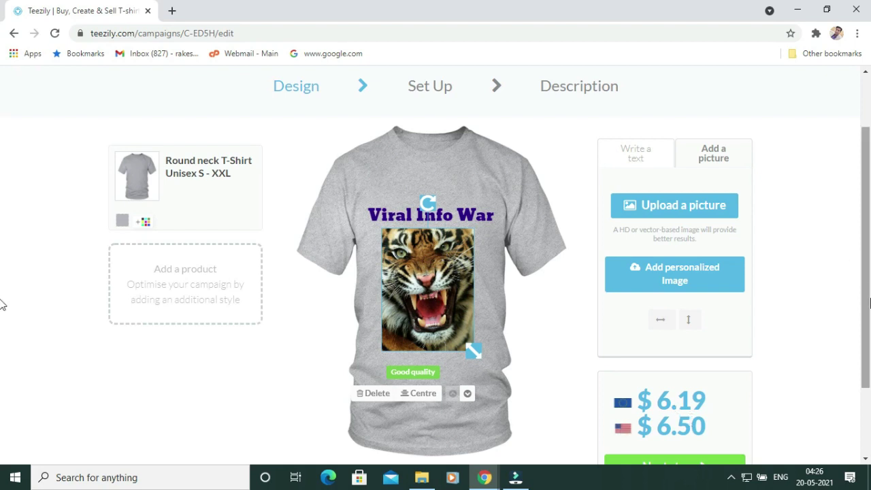
Switch the design preview to the back of the T-shirt and inspect it.
scroll(2, 297, "down", 2)
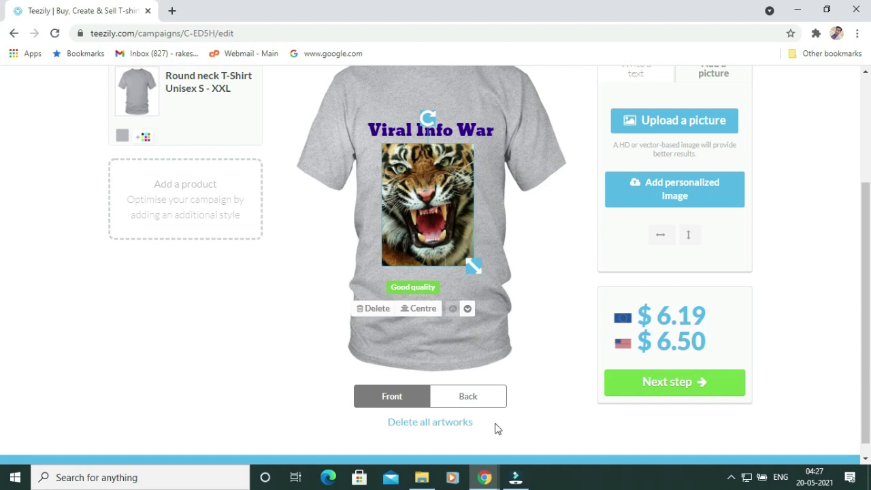
left_click(464, 402)
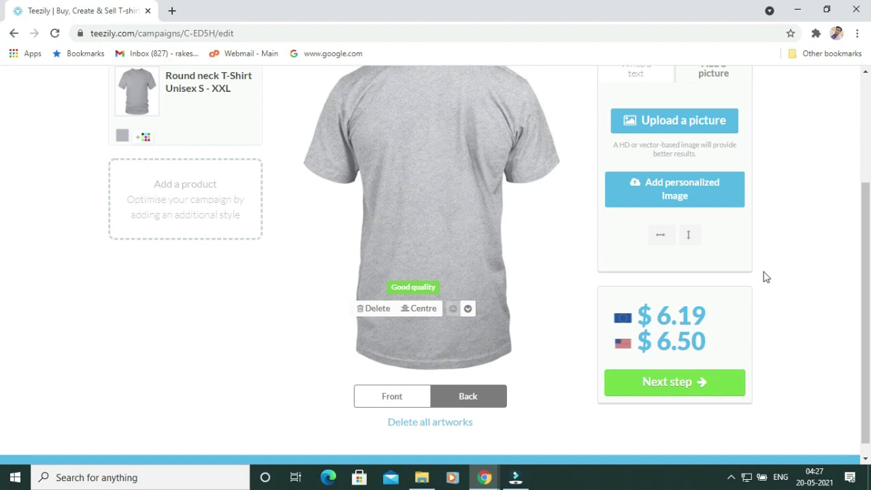
left_click_drag(862, 302, 861, 268)
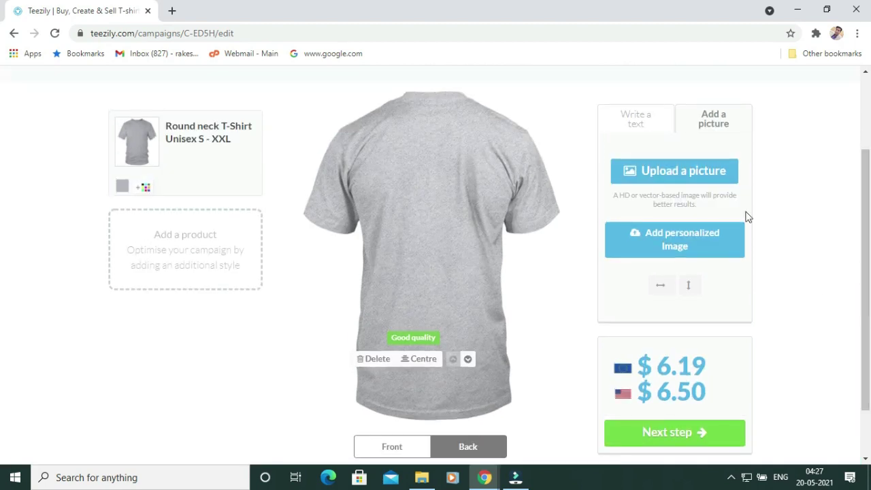
Add the text "Subscribe" to the back of the T-shirt, shrink it slightly and move it lower on the upper back.
left_click(636, 120)
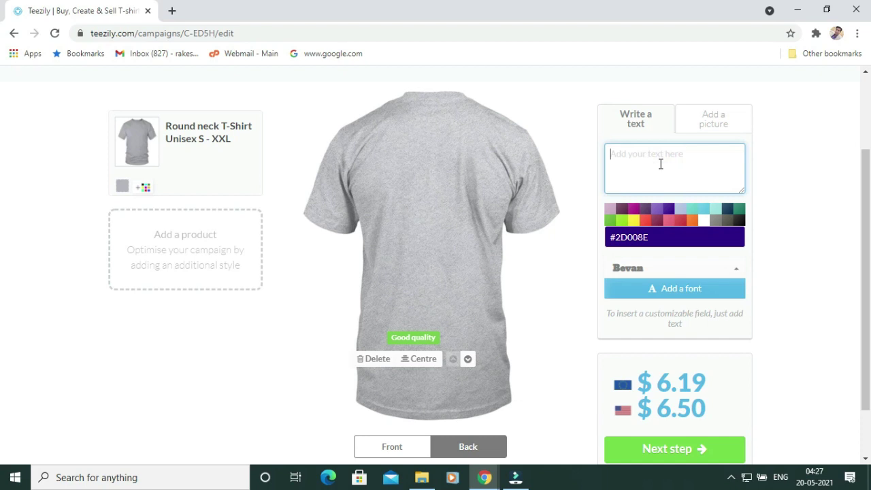
type("Sub")
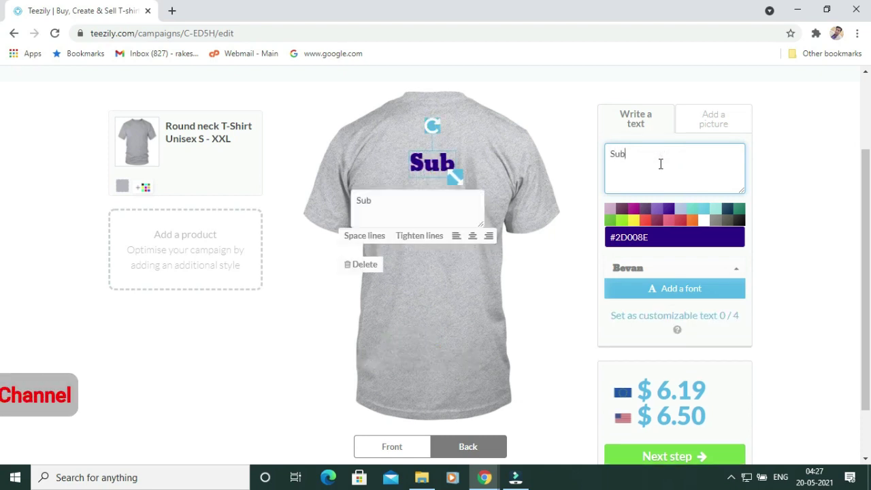
type("scri")
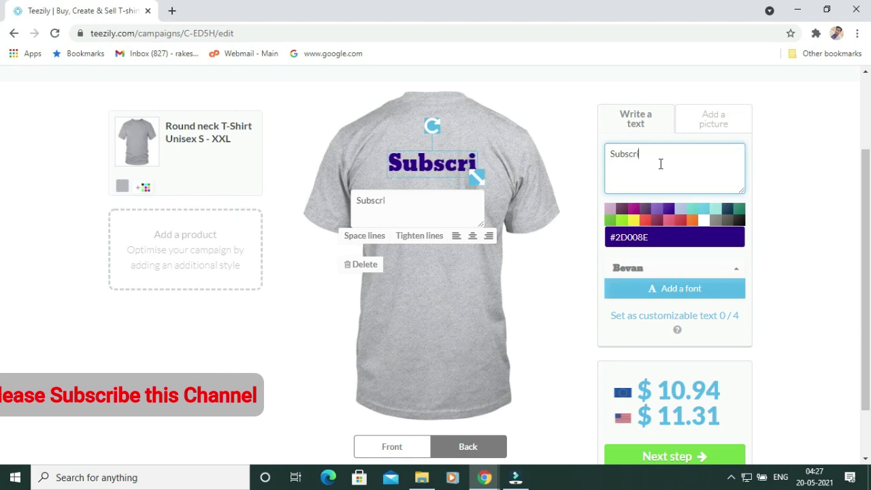
type("be")
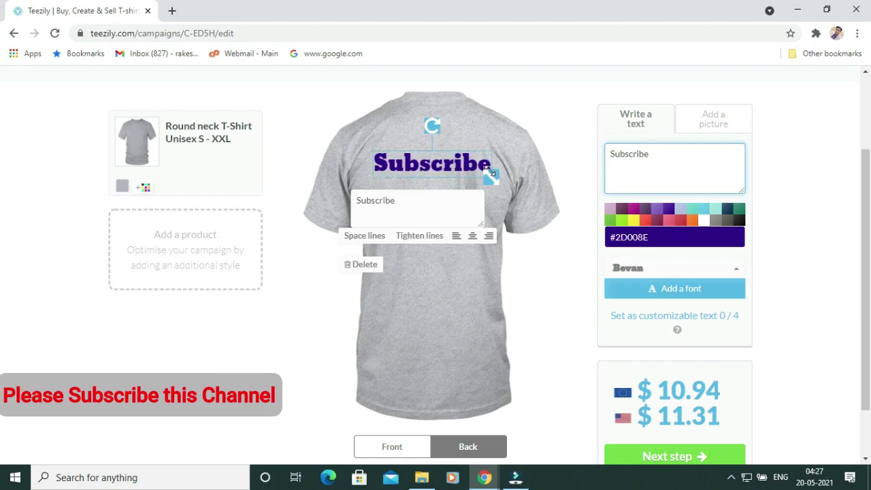
left_click_drag(490, 171, 484, 173)
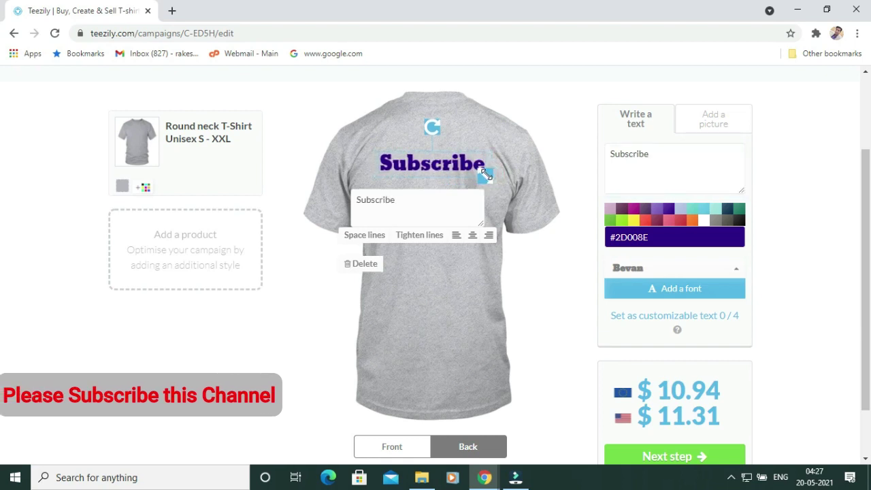
left_click_drag(431, 160, 434, 196)
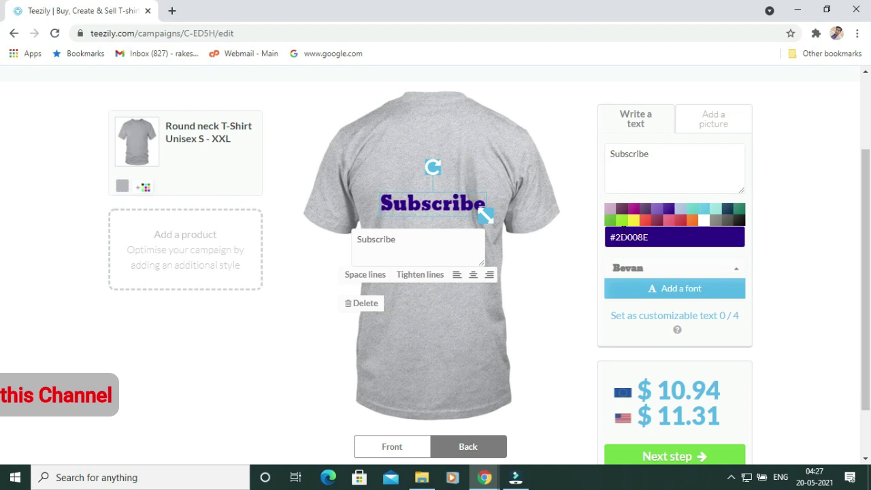
Try red #F93F26 and magenta #A3057F on the "Subscribe" text, then settle on dark blue #002649 and deselect it.
left_click(645, 222)
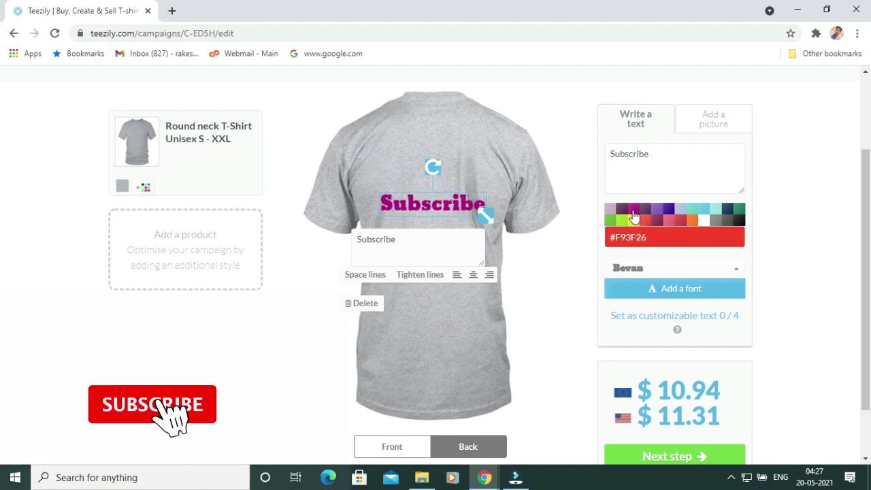
left_click(633, 217)
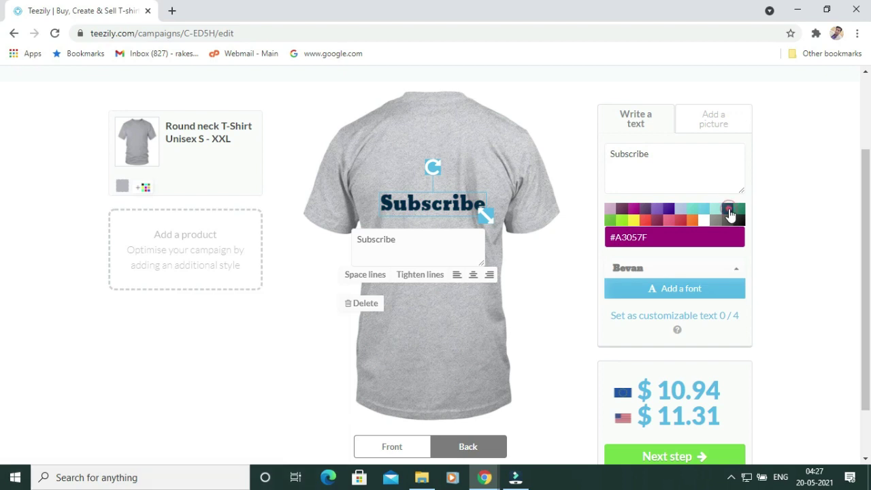
left_click(730, 215)
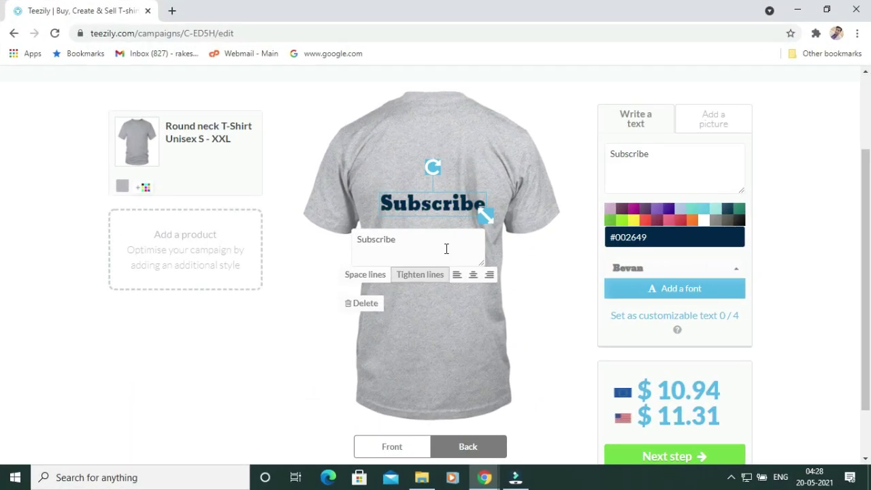
left_click(515, 265)
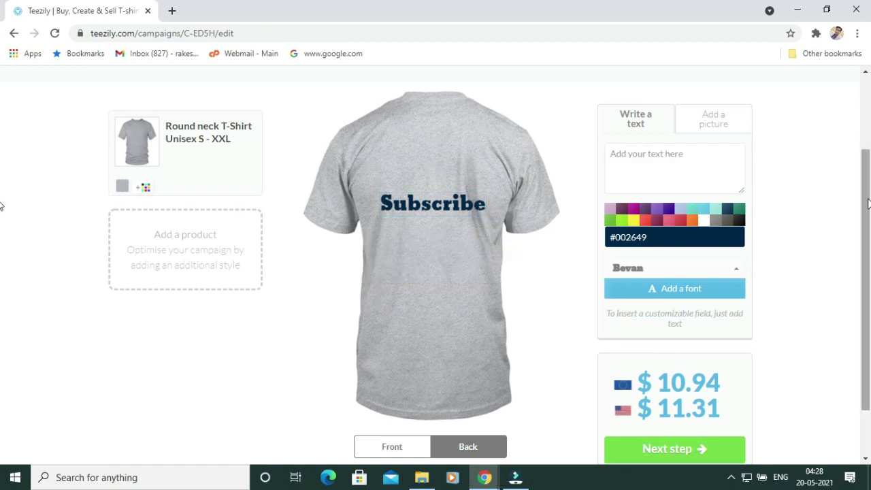
Switch the design preview back to the front of the T-shirt and proceed to the pricing setup.
scroll(1, 194, "down", 2)
left_click(372, 390)
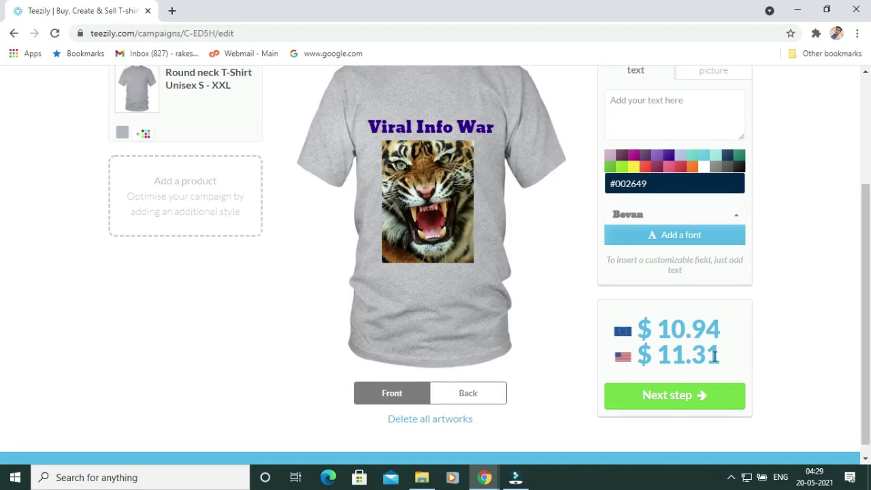
left_click(682, 395)
Set the Round neck T-Shirt's selling price to $29.95 and continue to the campaign description.
left_click(221, 185)
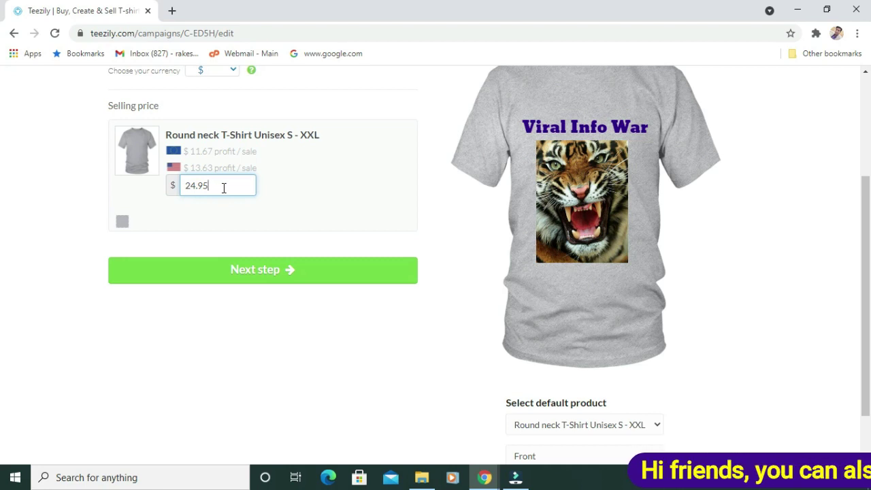
left_click(195, 185)
key("BackSpace")
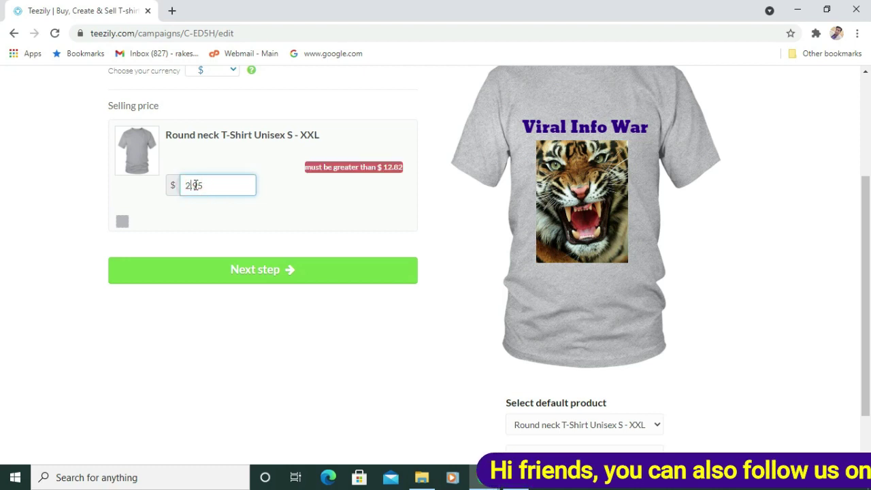
type("9")
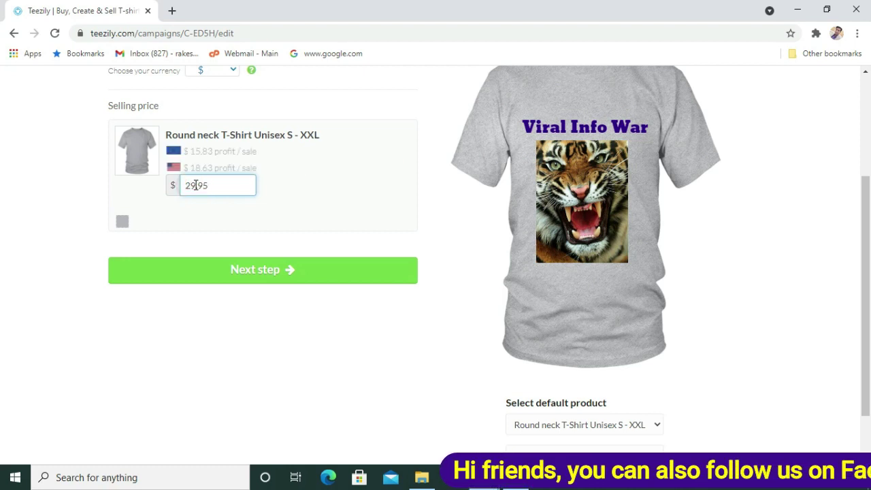
left_click(122, 225)
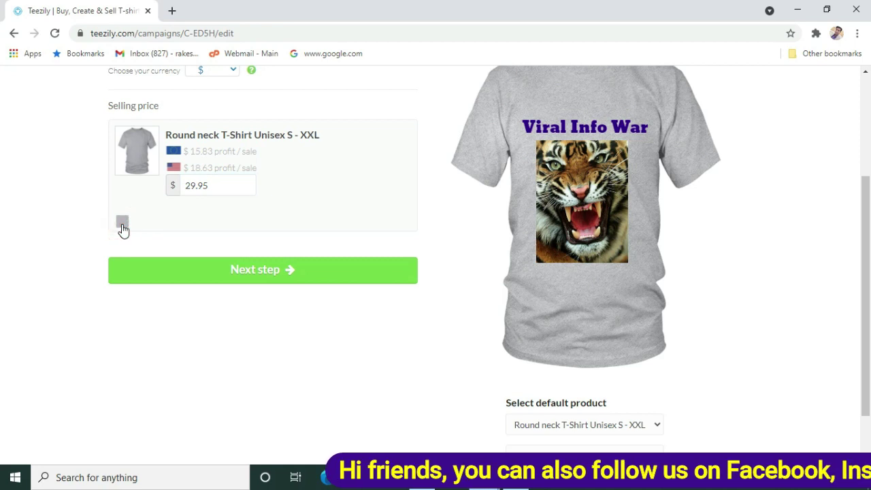
left_click(267, 270)
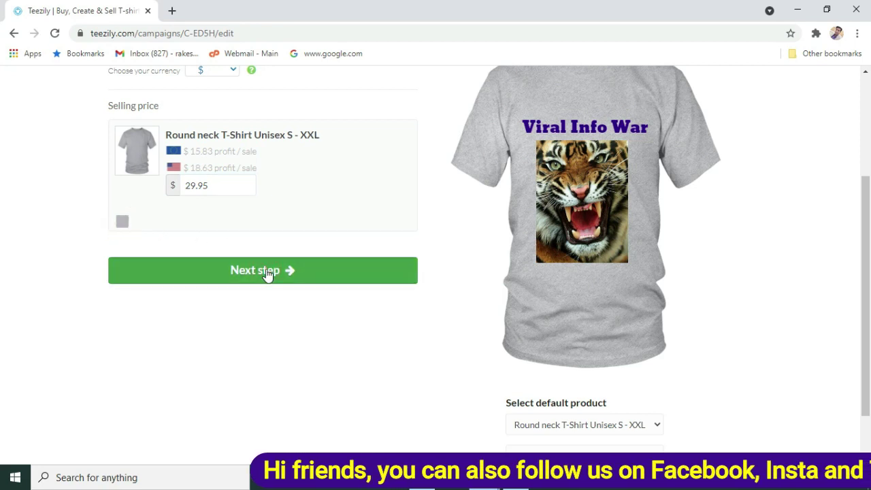
Enter "T shirt" as the campaign description and fill in the tags "tiger", "face", "t" and "shirt".
left_click(216, 253)
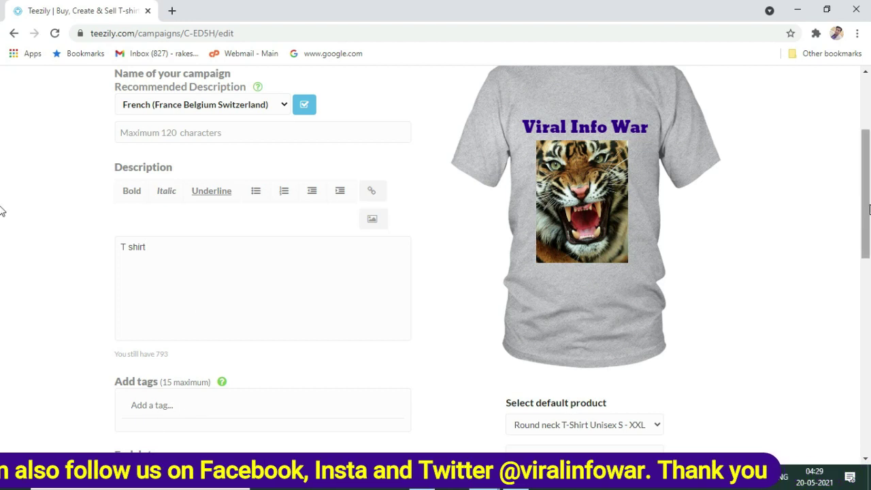
left_click_drag(867, 215, 867, 282)
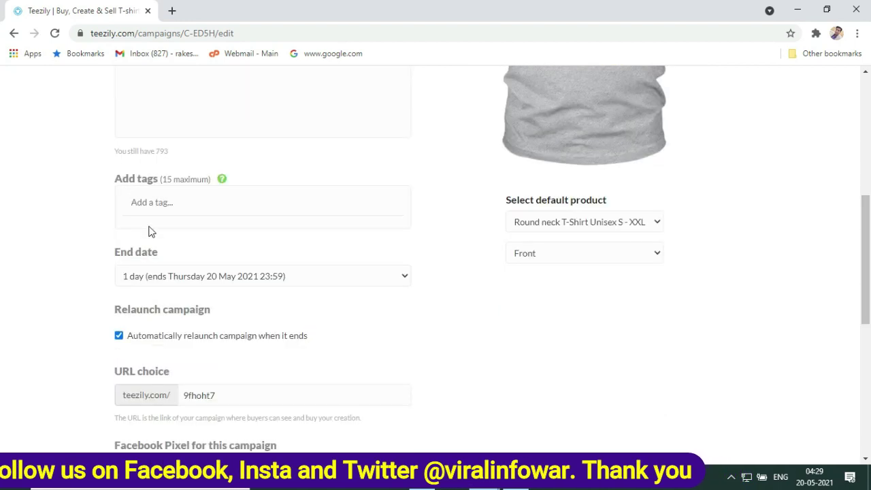
left_click(151, 204)
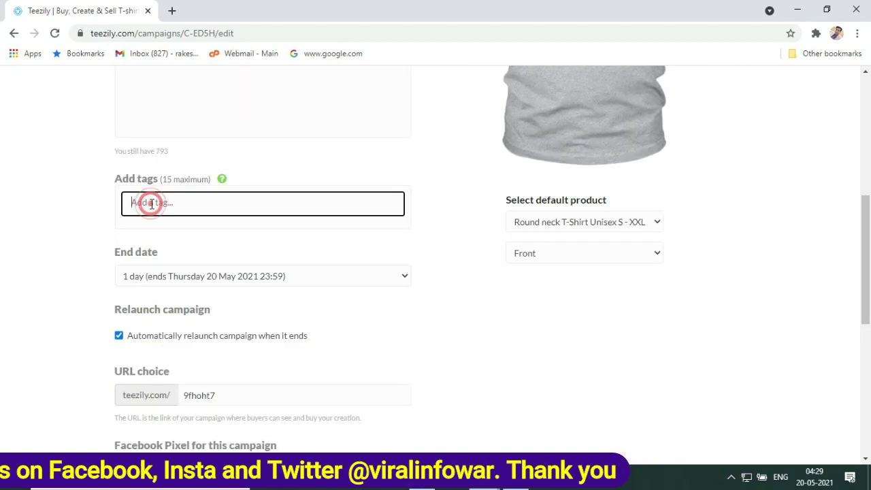
type("tiger")
key("Return")
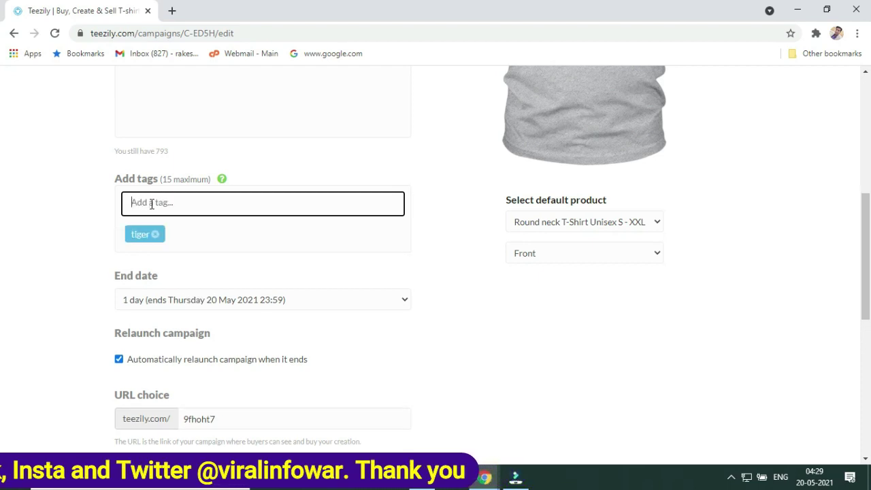
left_click(155, 203)
type("tiger")
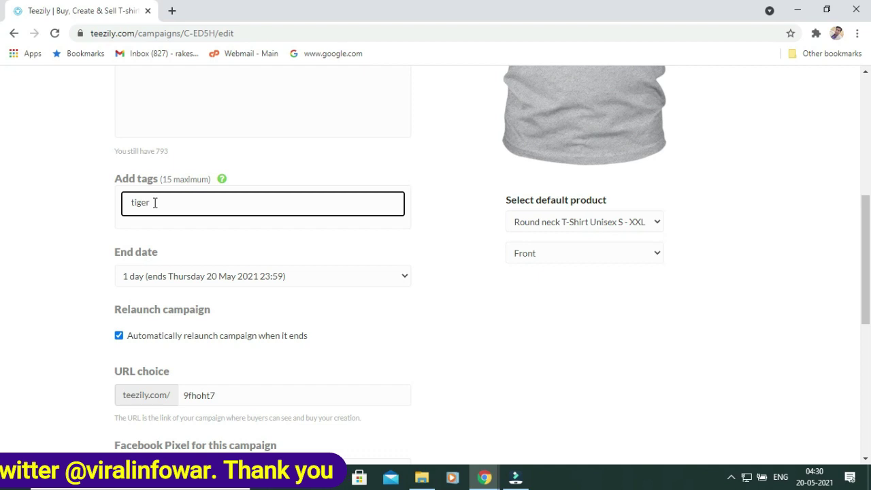
key("Return")
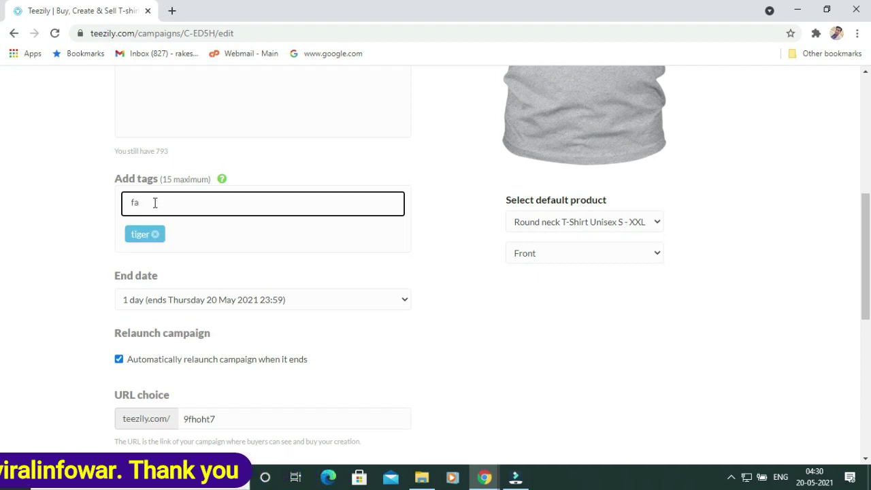
key("Return")
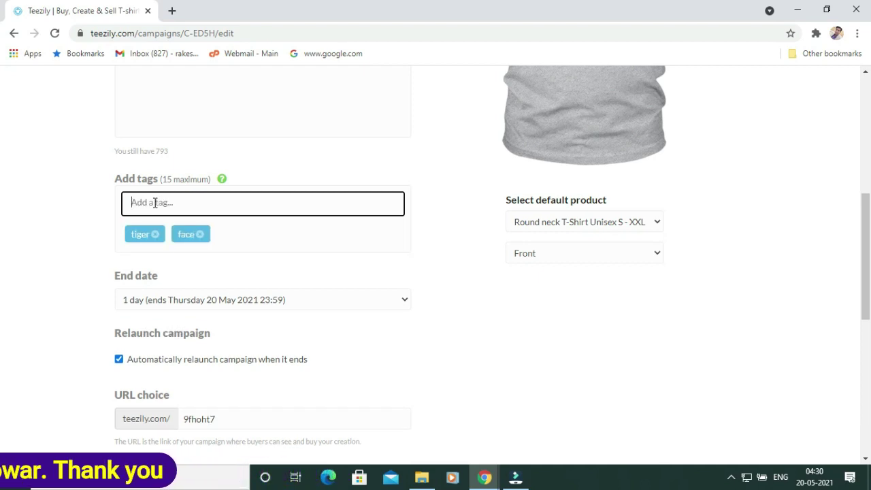
type("t")
key("Return")
type("s")
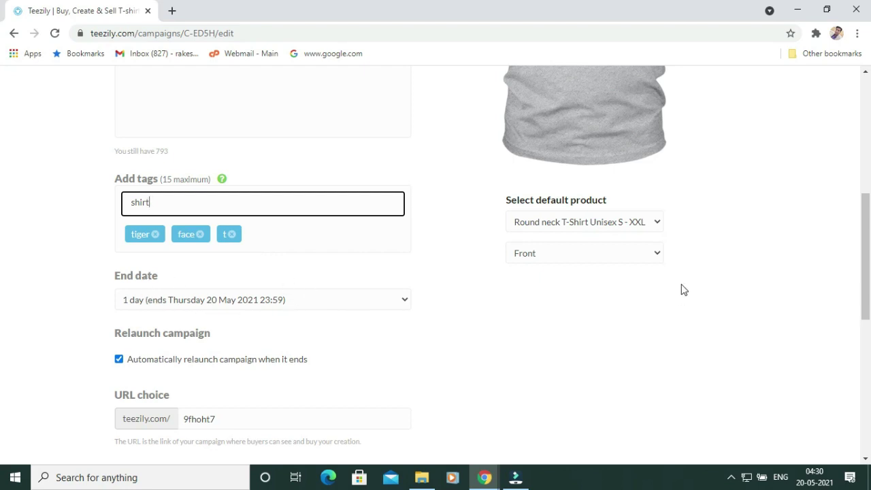
Review the campaign's end date, relaunch, URL, Facebook Pixel, marketplace and store settings, and return to the campaign name and description.
scroll(868, 304, "down", 1)
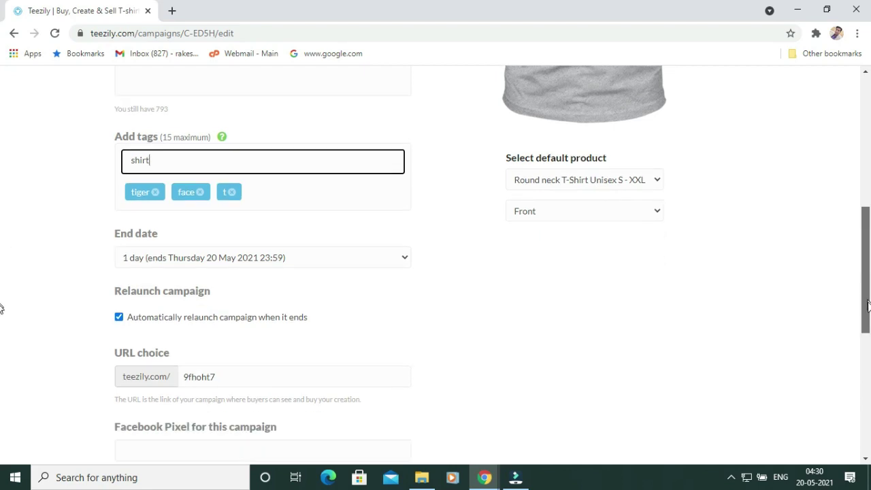
scroll(867, 304, "down", 2)
scroll(868, 307, "down", 1)
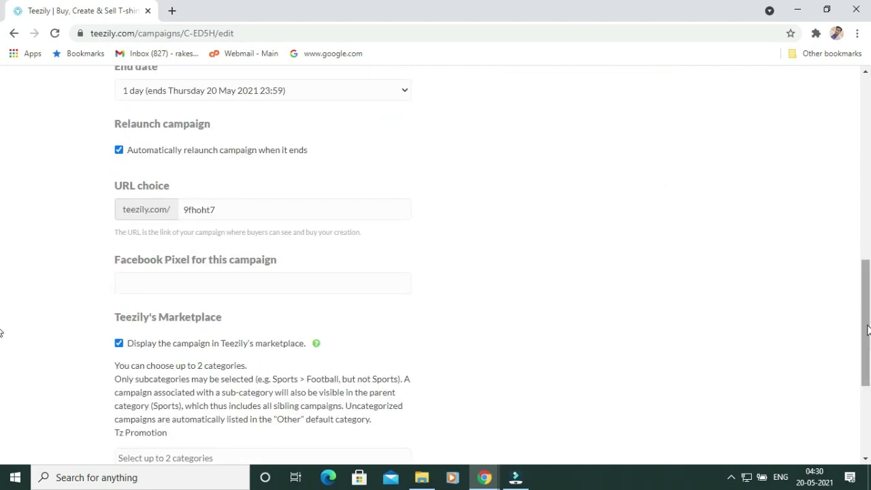
scroll(868, 333, "down", 3)
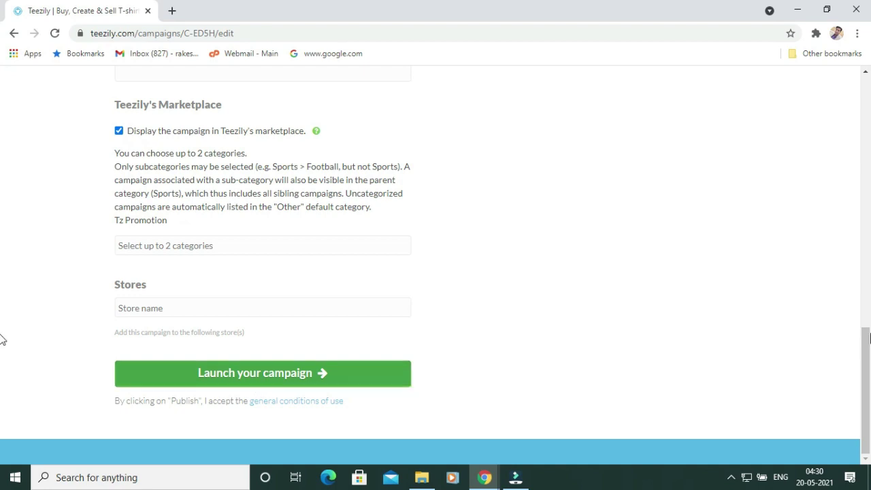
left_click_drag(866, 397, 859, 150)
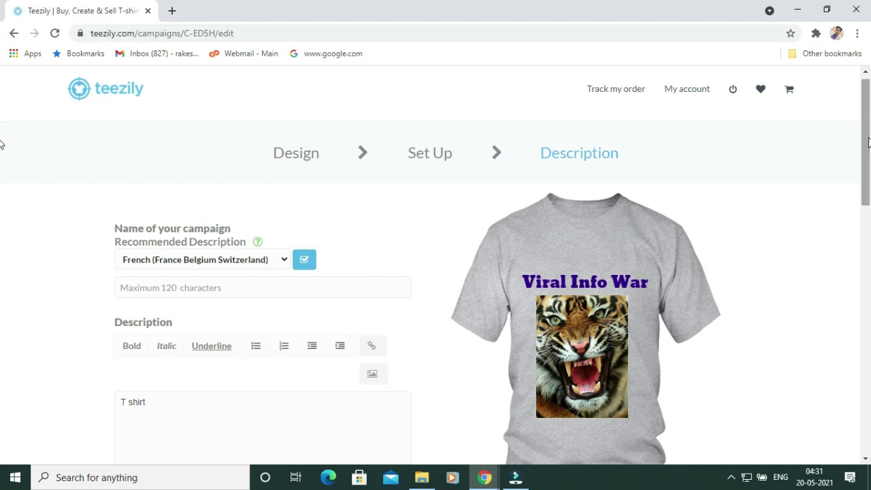
left_click_drag(867, 141, 866, 200)
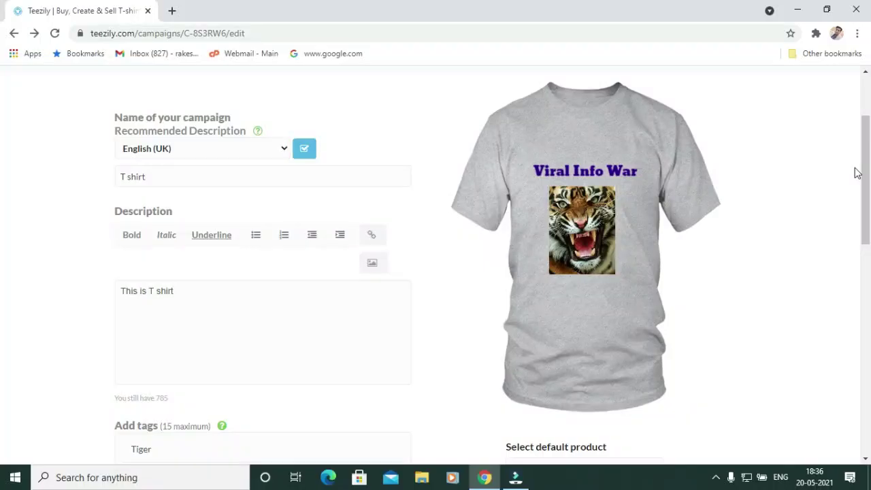
Set the campaign URL to "tshirtstore", assign the campaign to T Shirt Store and launch it.
left_click_drag(867, 178, 868, 294)
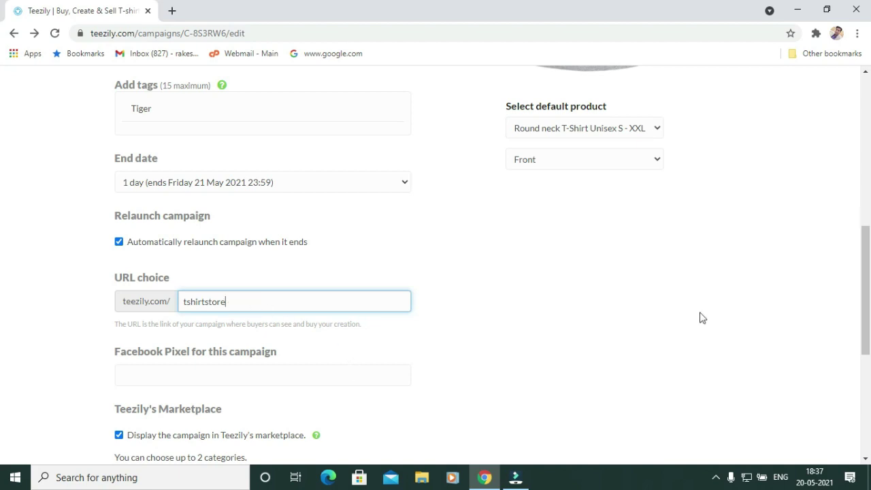
left_click_drag(865, 265, 866, 352)
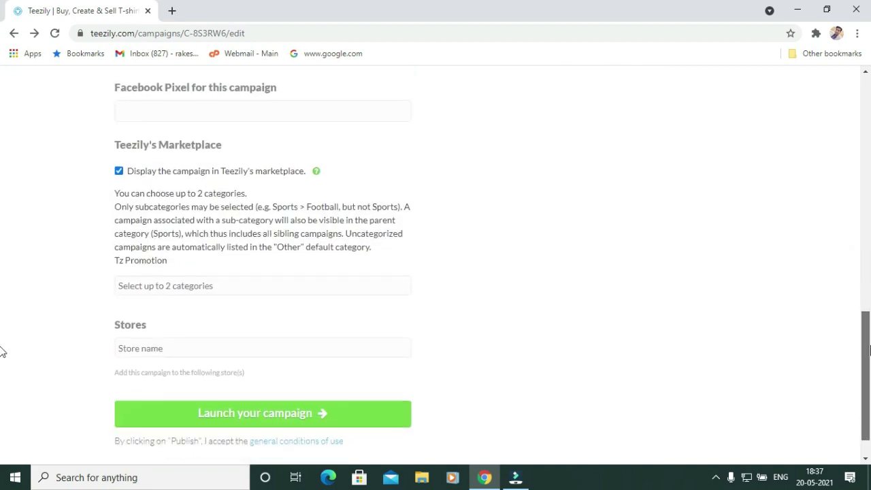
left_click(264, 347)
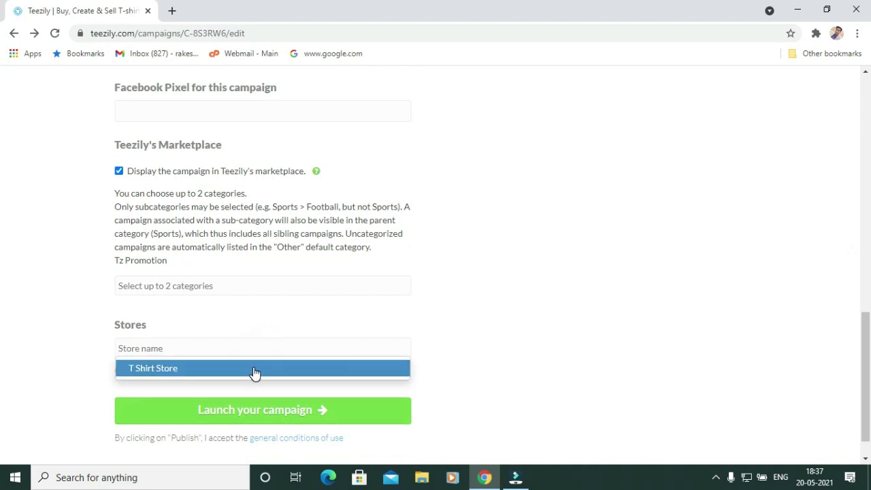
left_click(254, 369)
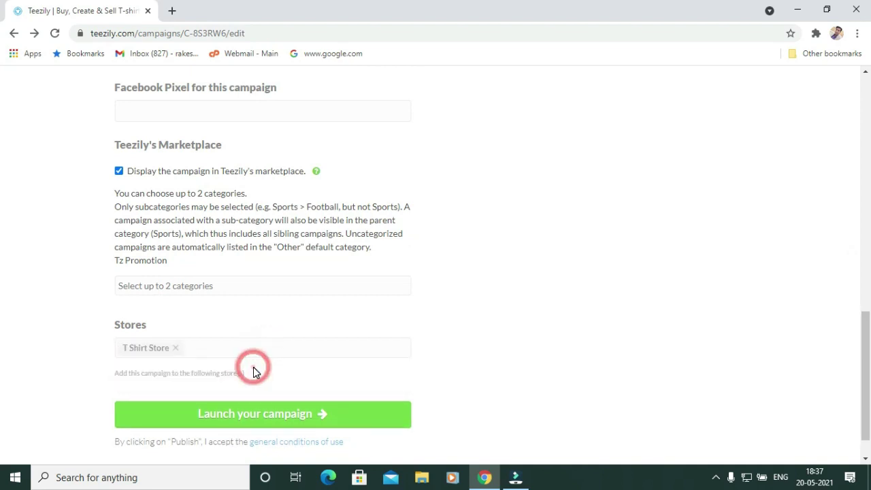
left_click(264, 421)
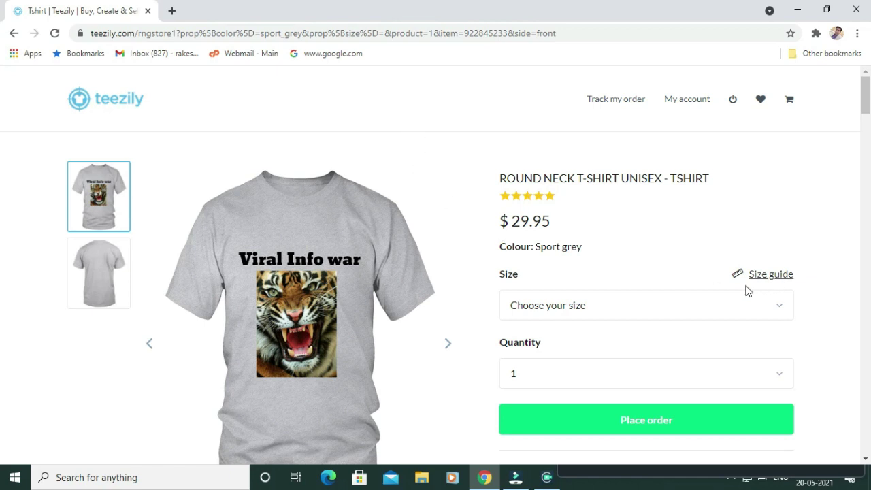
Check the size options offered on the round neck T-shirt's product page without choosing one.
left_click(598, 310)
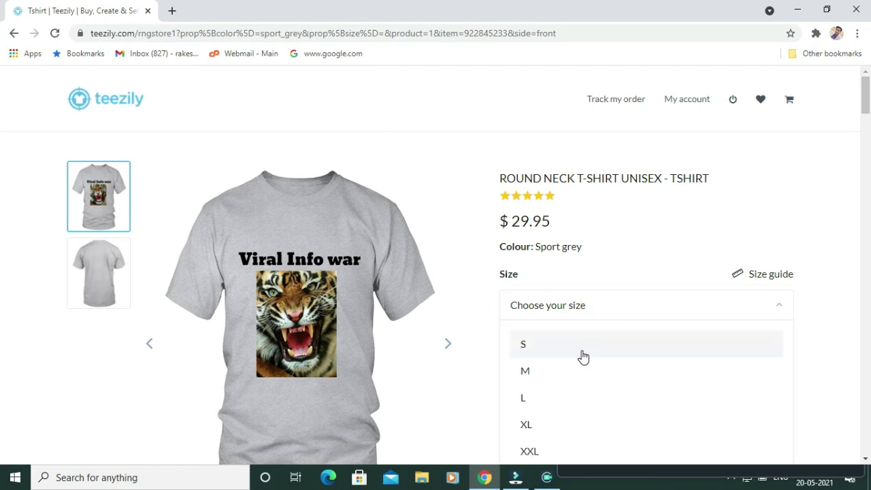
left_click(837, 296)
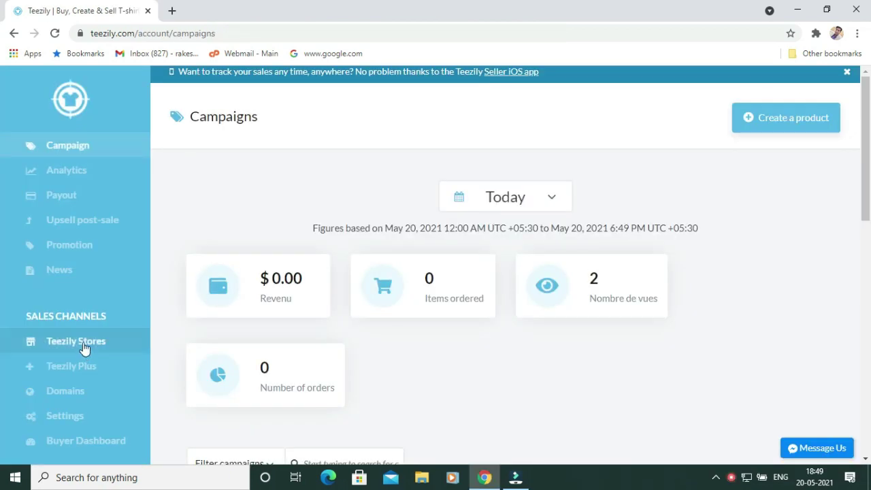
Open the public page of T Shirt Store from the seller's store list and look over its banner, description and listed T-shirts.
left_click(83, 347)
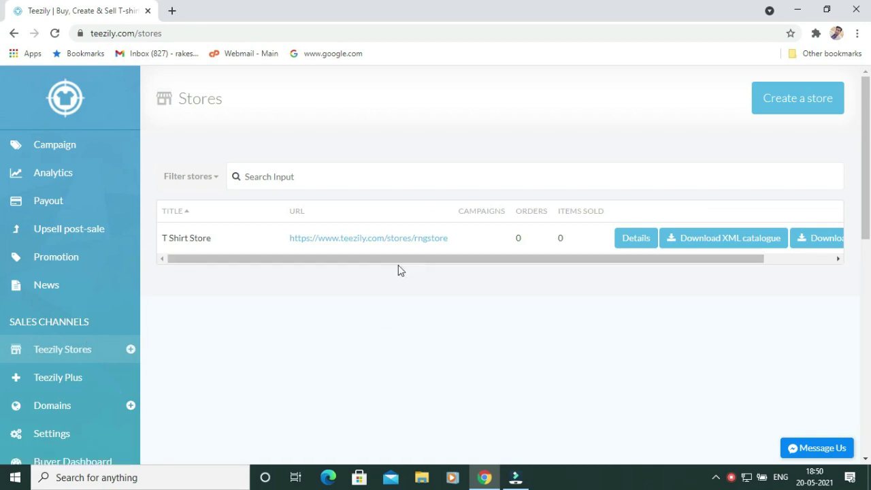
left_click(342, 239)
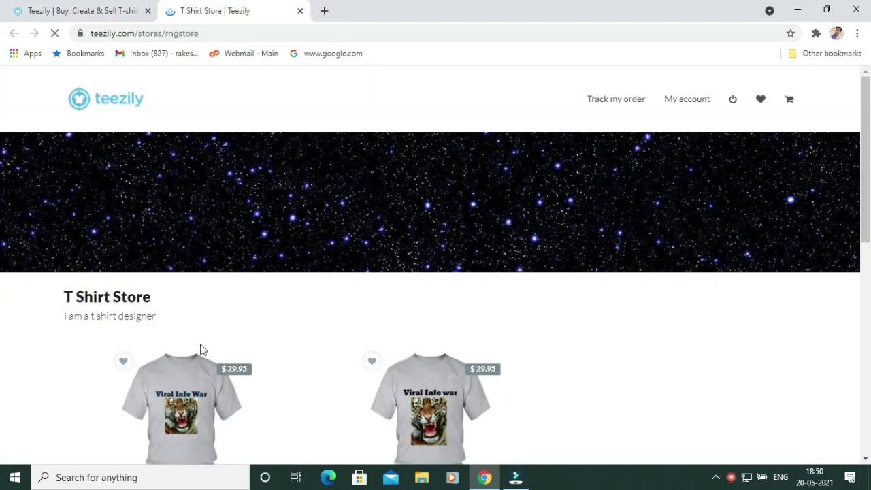
left_click(865, 182)
scroll(866, 235, "down", 3)
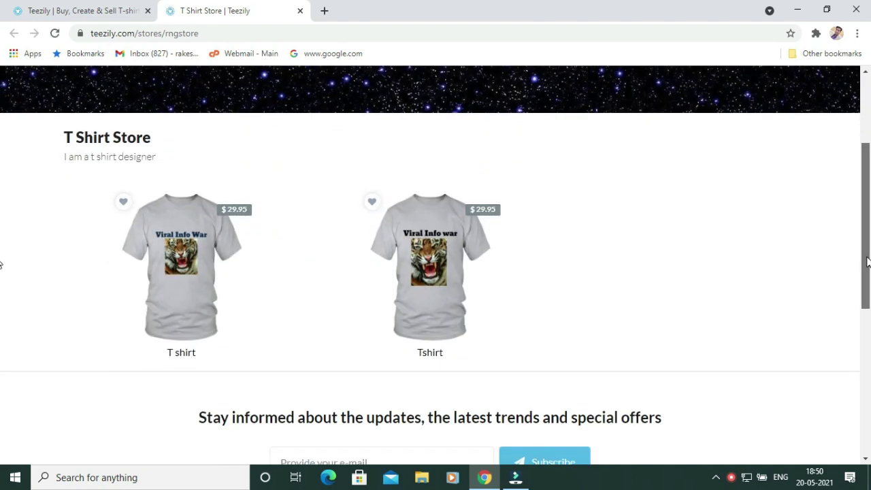
scroll(868, 235, "up", 1)
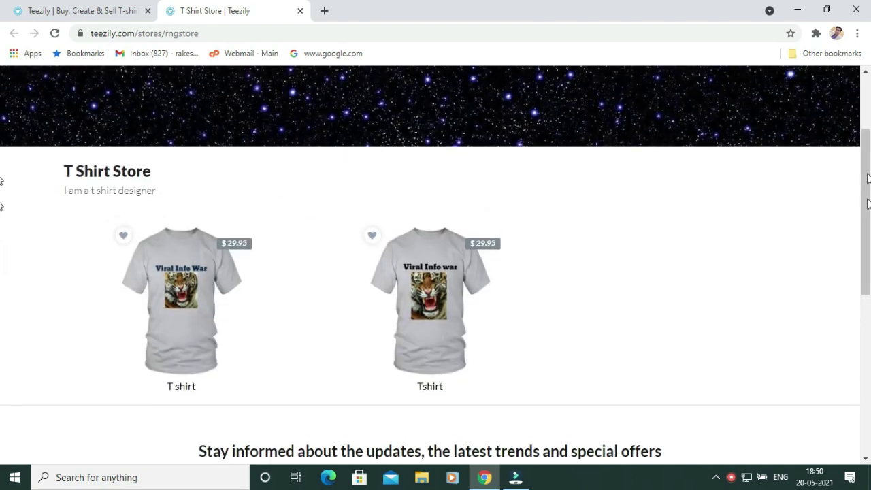
scroll(865, 218, "up", 1)
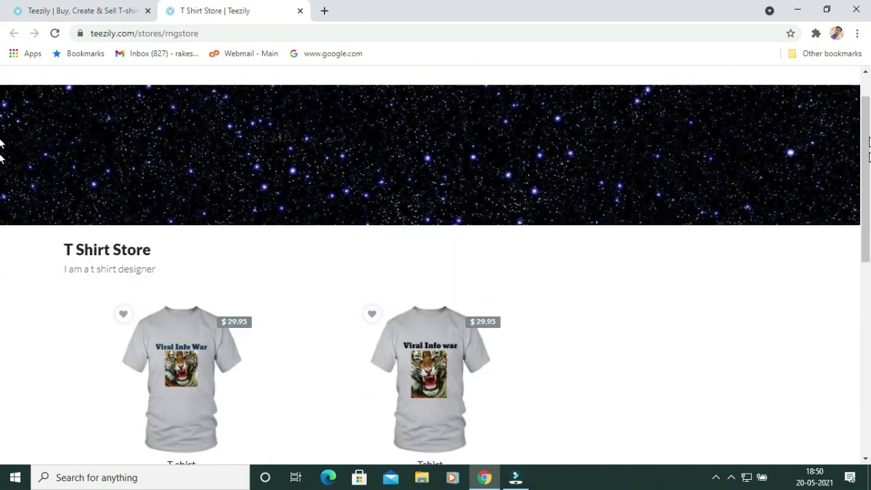
scroll(869, 141, "up", 1)
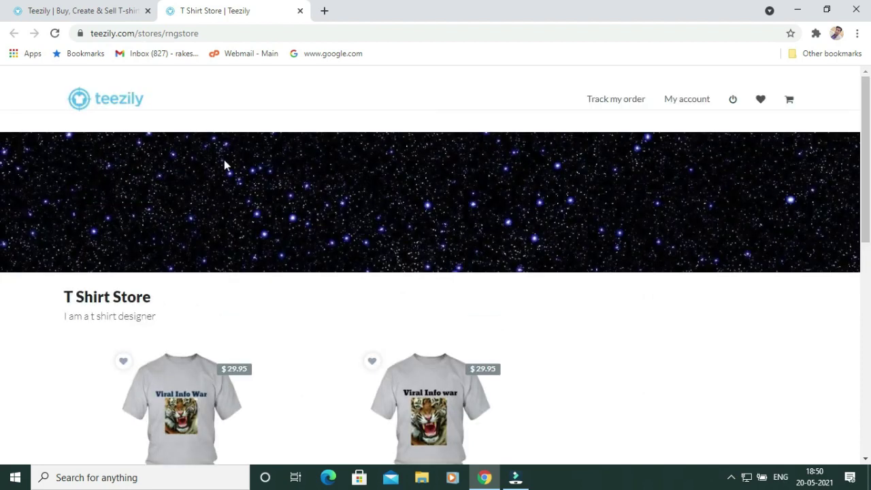
Return from the storefront to the seller dashboard, view the campaign analytics and open the payout page.
left_click(123, 106)
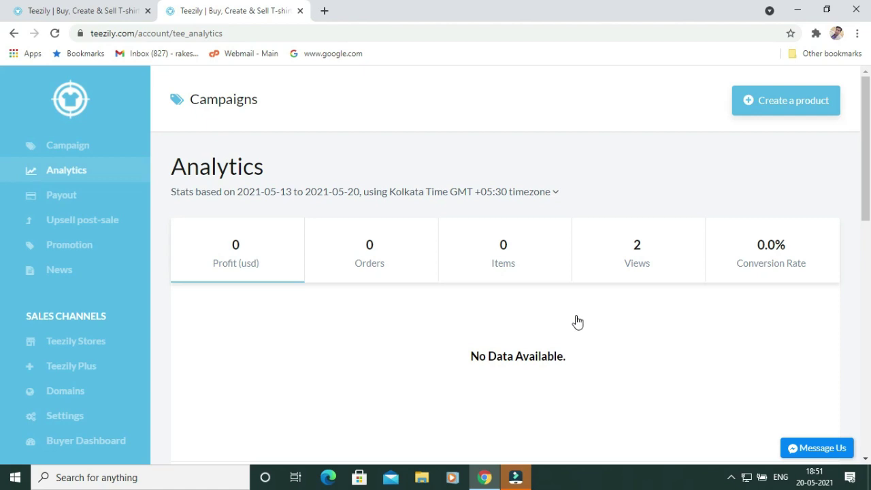
left_click(66, 195)
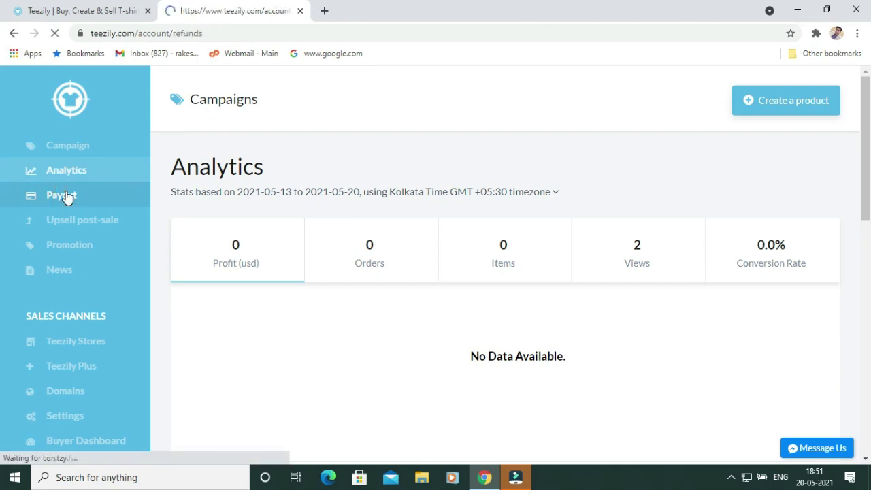